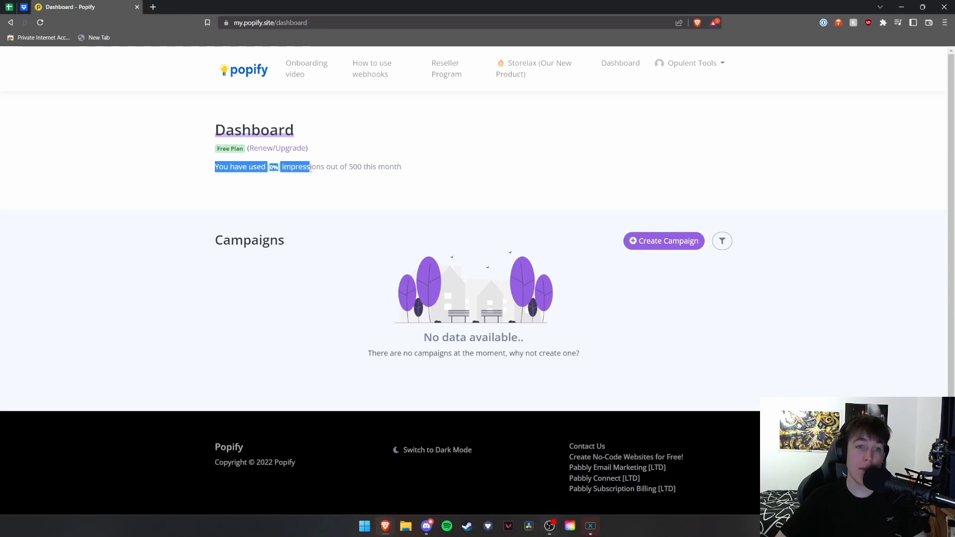
Step: Create a new campaign named "Campaign 1" for the domain google.com
left_click(390, 177)
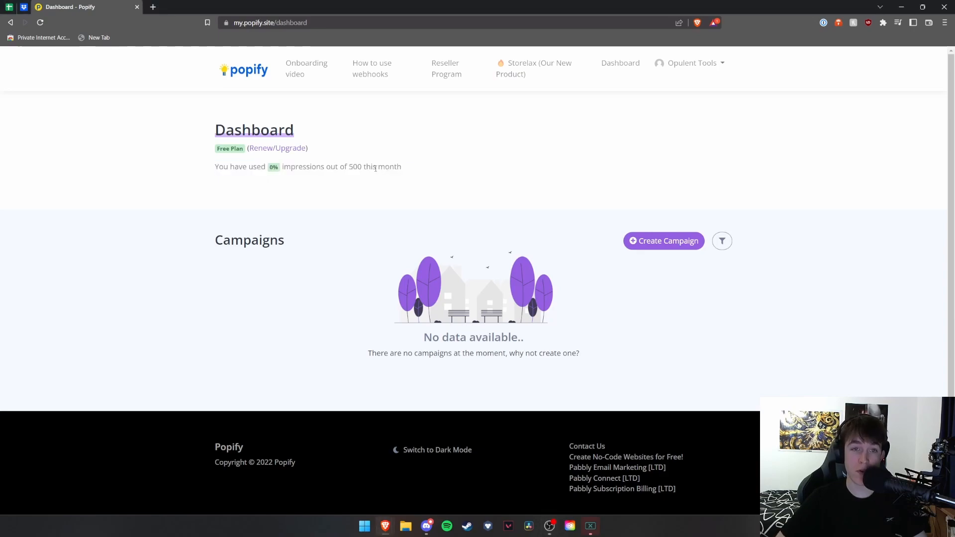
left_click_drag(212, 242, 300, 247)
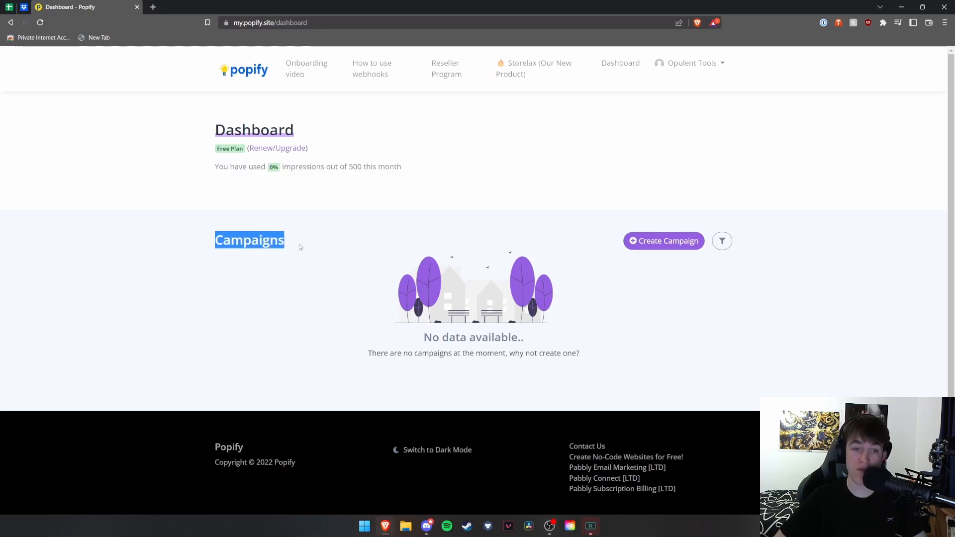
left_click(655, 243)
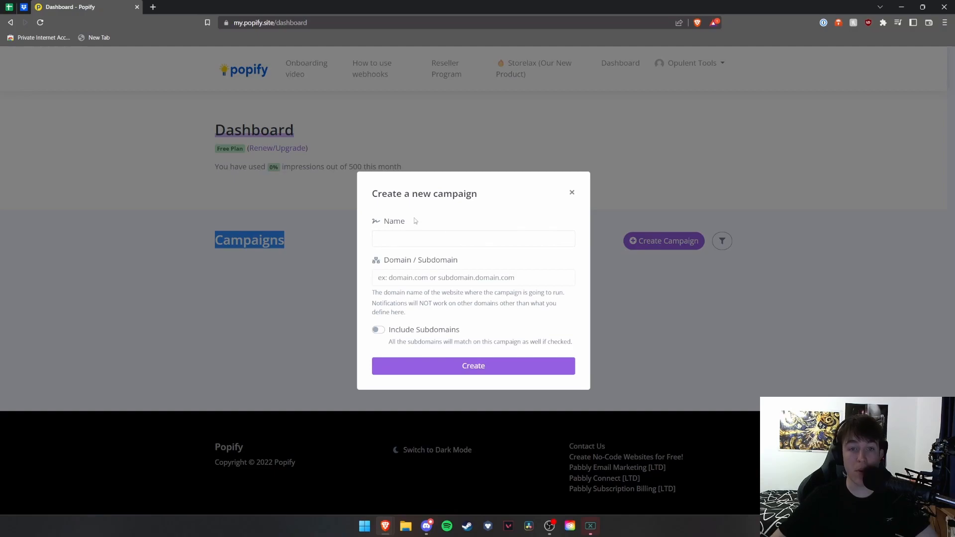
left_click(396, 235)
left_click(395, 279)
left_click(402, 245)
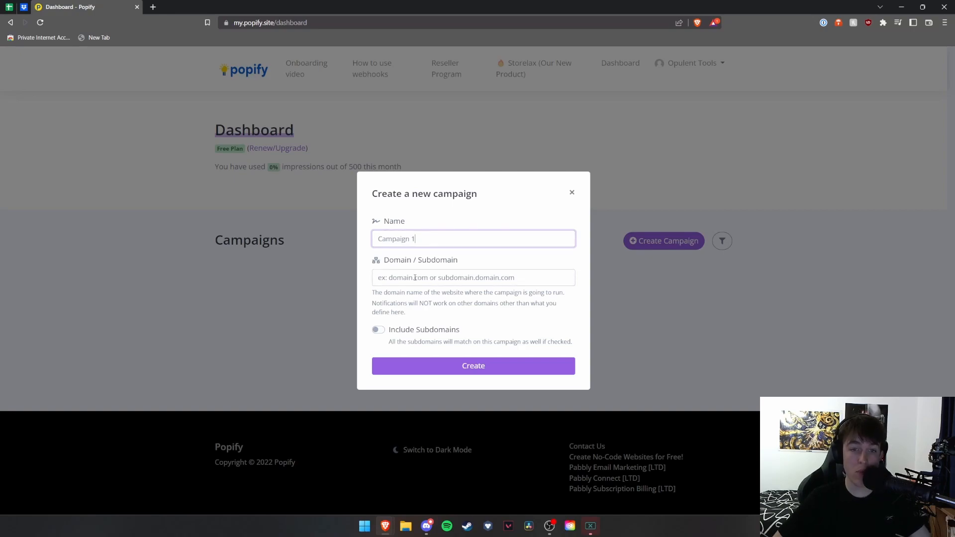
key("Return")
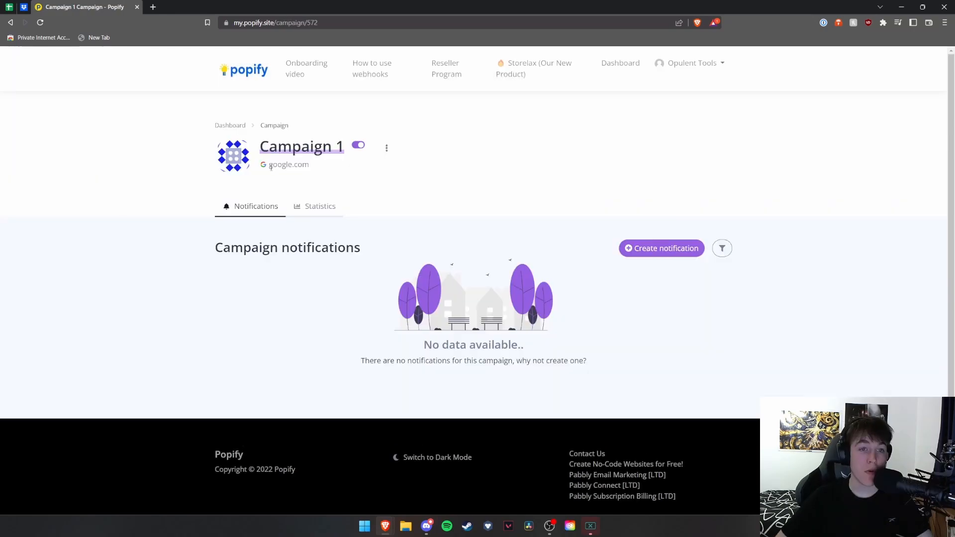
Step: Examine the campaign's statistics and the preset date ranges available for them
left_click_drag(270, 169, 317, 169)
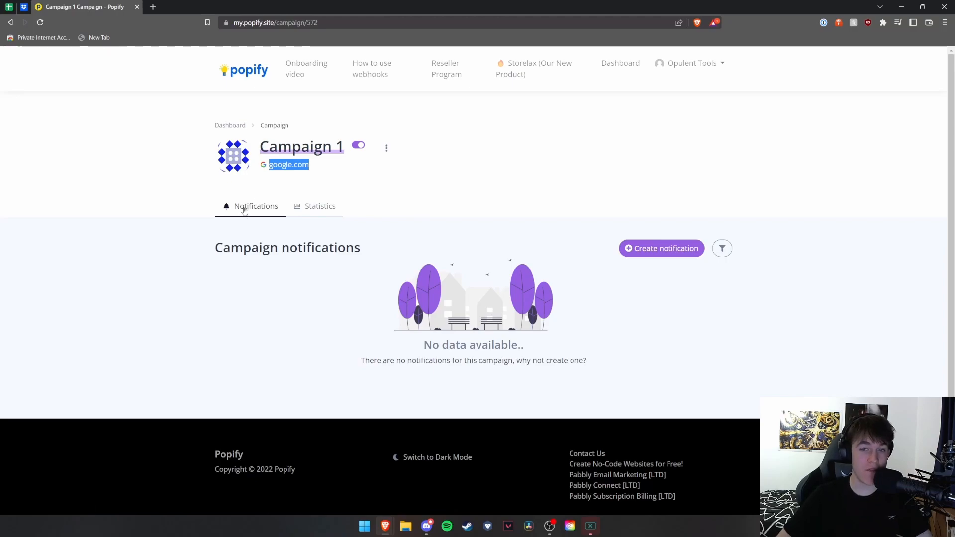
left_click(303, 209)
left_click(621, 248)
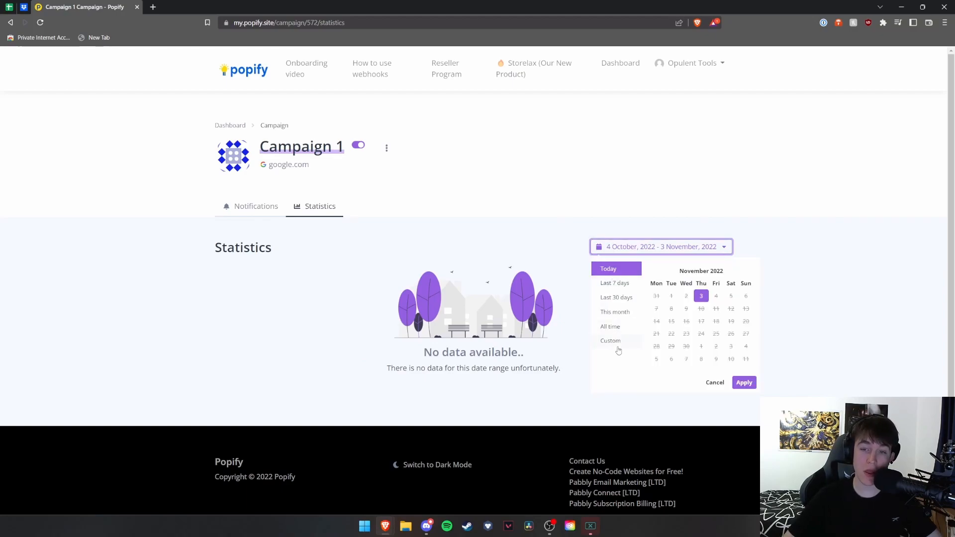
left_click(614, 270)
left_click(622, 247)
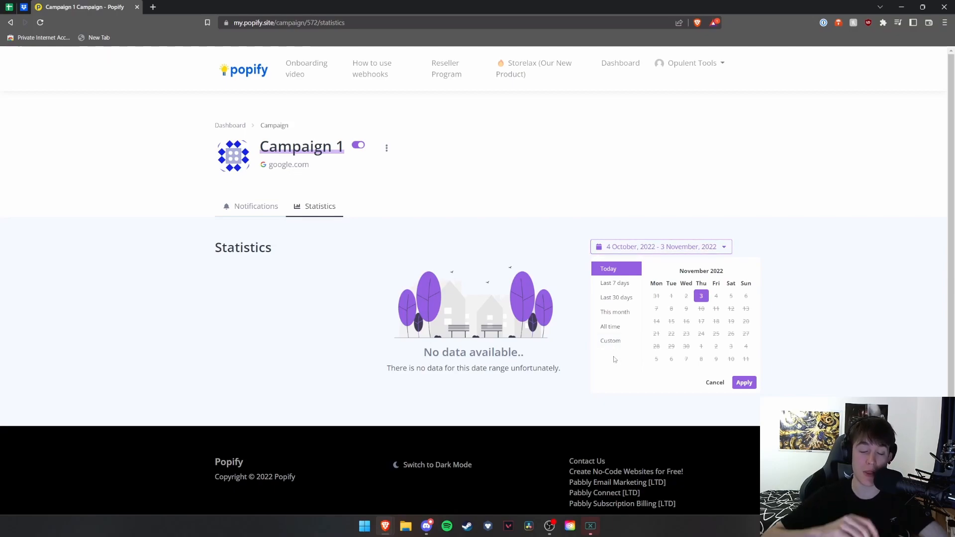
left_click(576, 208)
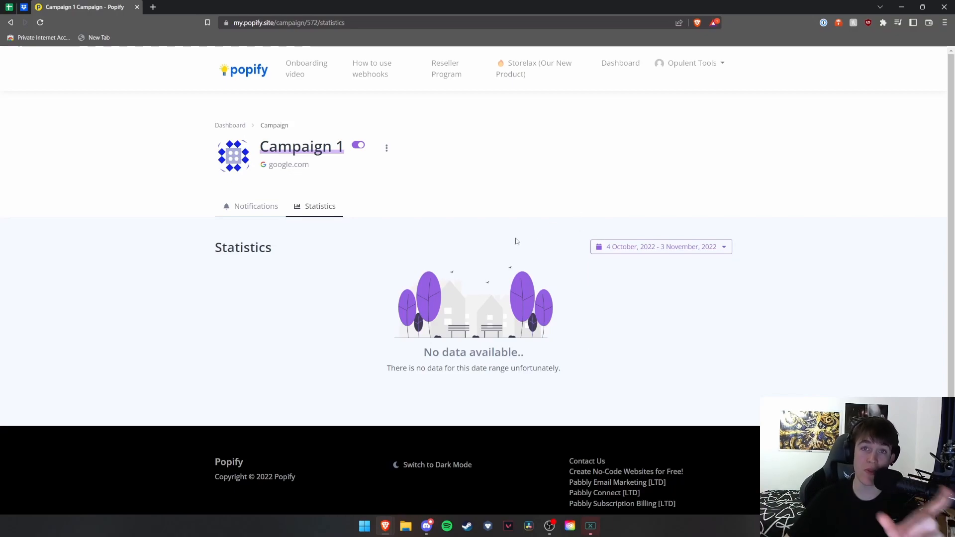
left_click(616, 250)
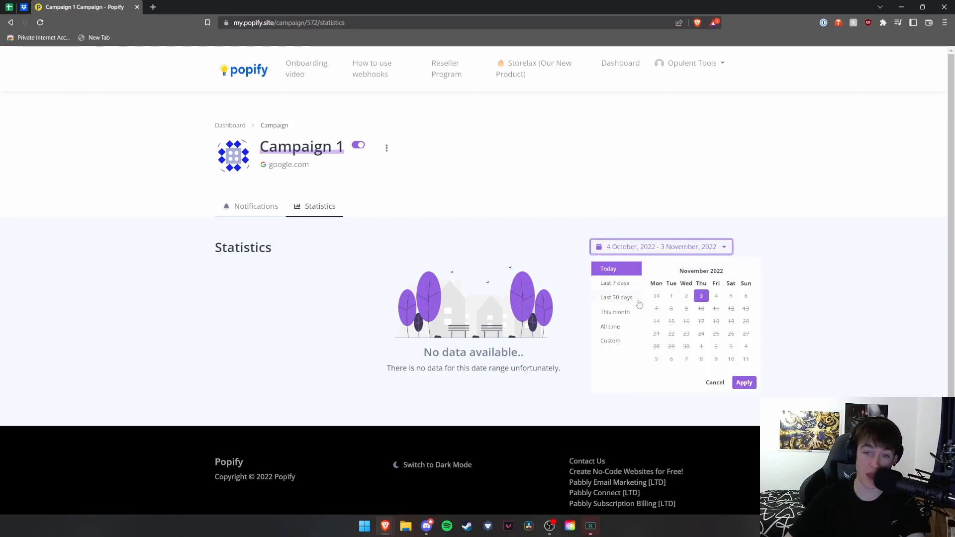
left_click(404, 381)
left_click_drag(411, 369, 562, 363)
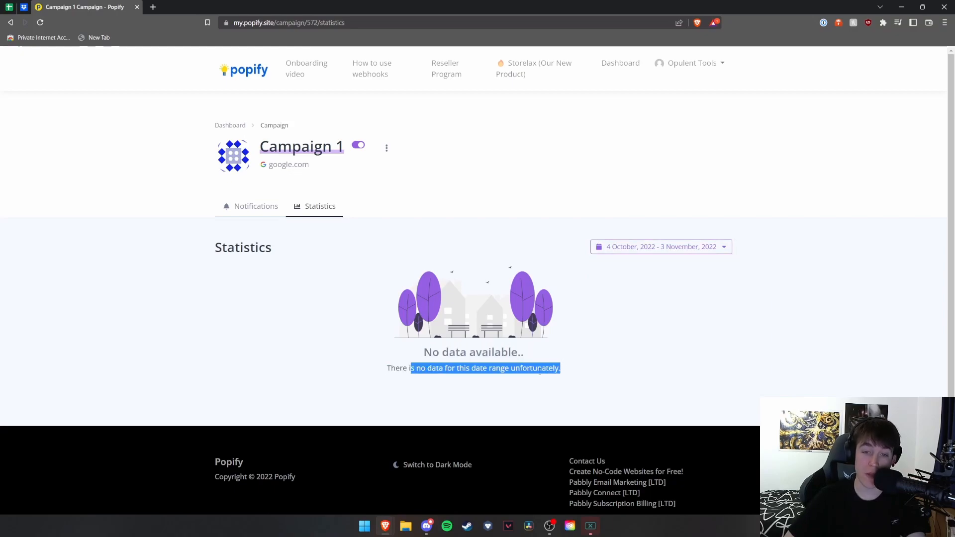
left_click_drag(384, 369, 568, 373)
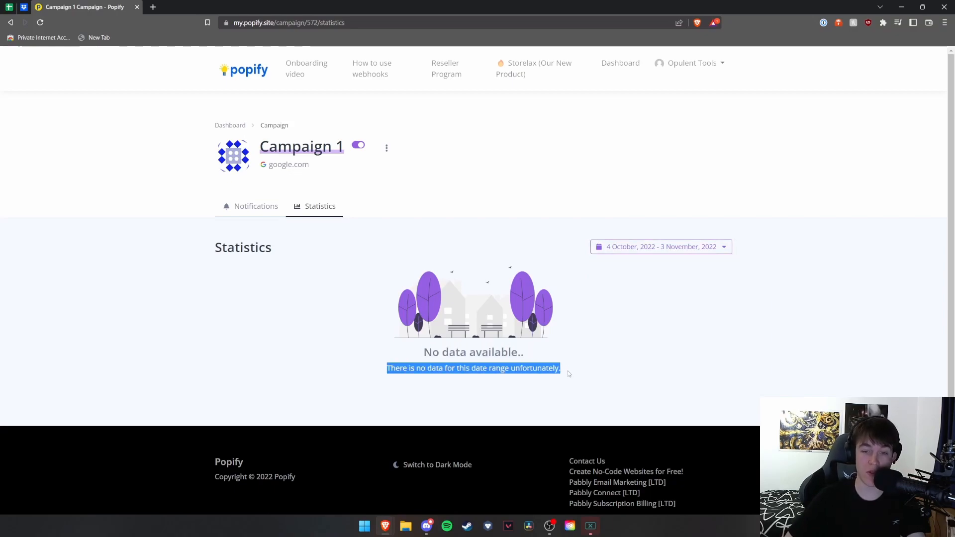
Step: Return to the campaign's notifications and examine the filter's search, search-by and status options
left_click(233, 214)
left_click_drag(214, 247, 461, 243)
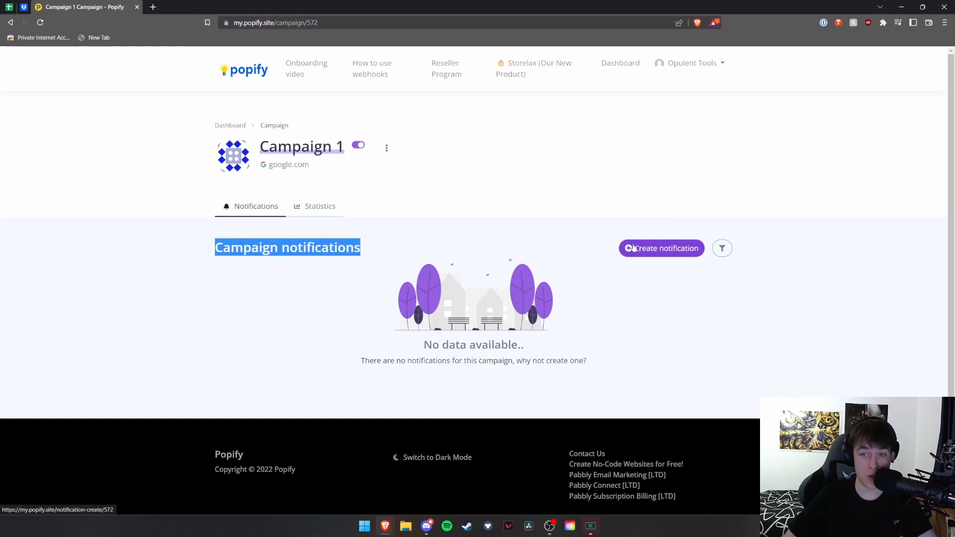
left_click(722, 248)
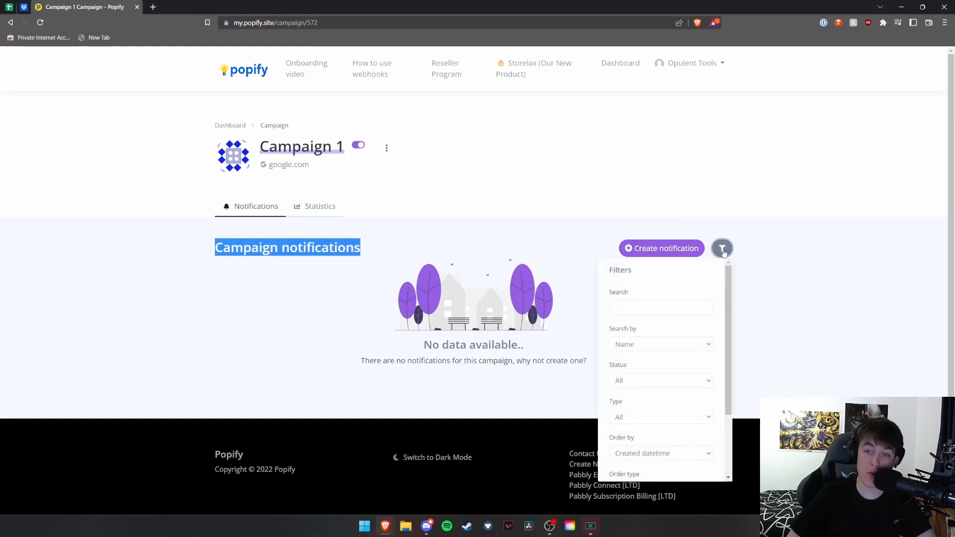
left_click(616, 308)
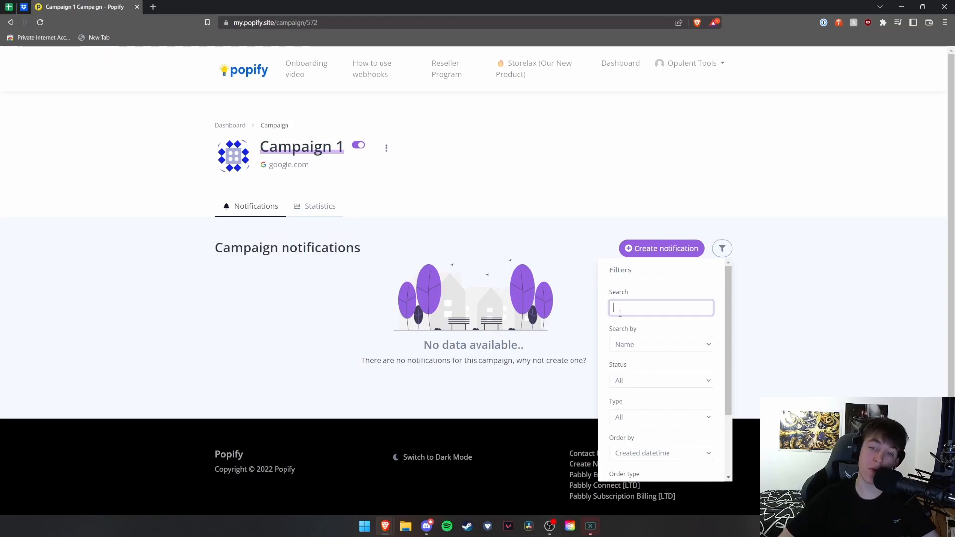
left_click(624, 344)
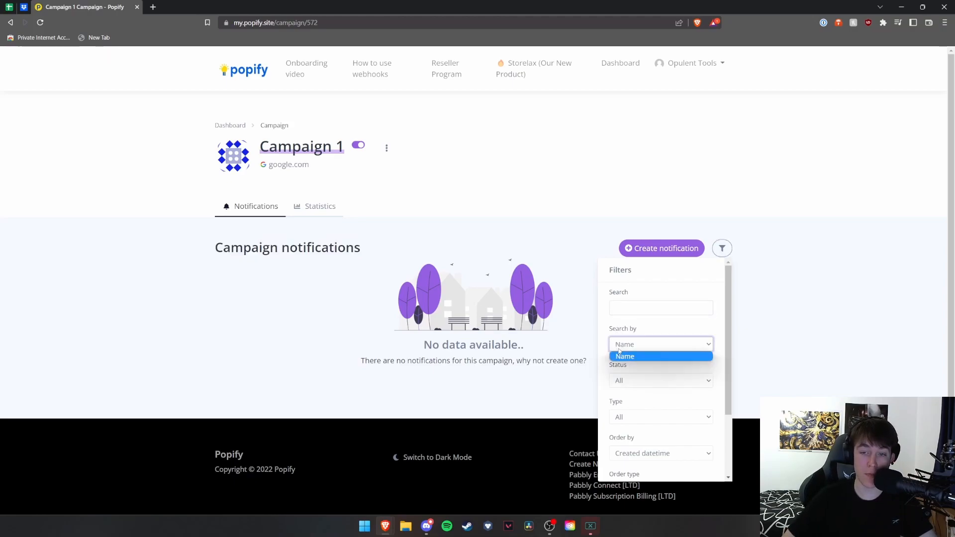
left_click(625, 380)
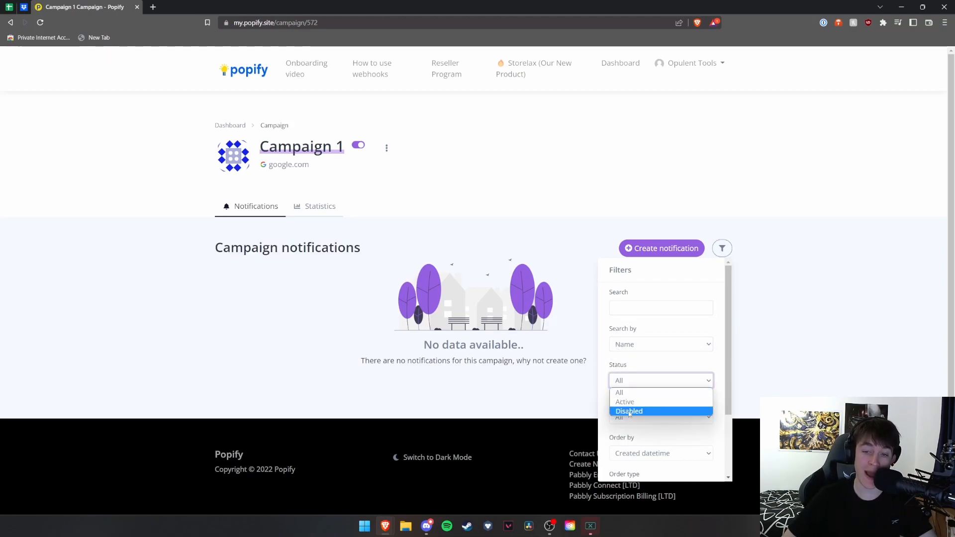
left_click(791, 361)
Step: Examine the notification filter's type, order-by, order type and results-per-page options
left_click(721, 248)
left_click(661, 417)
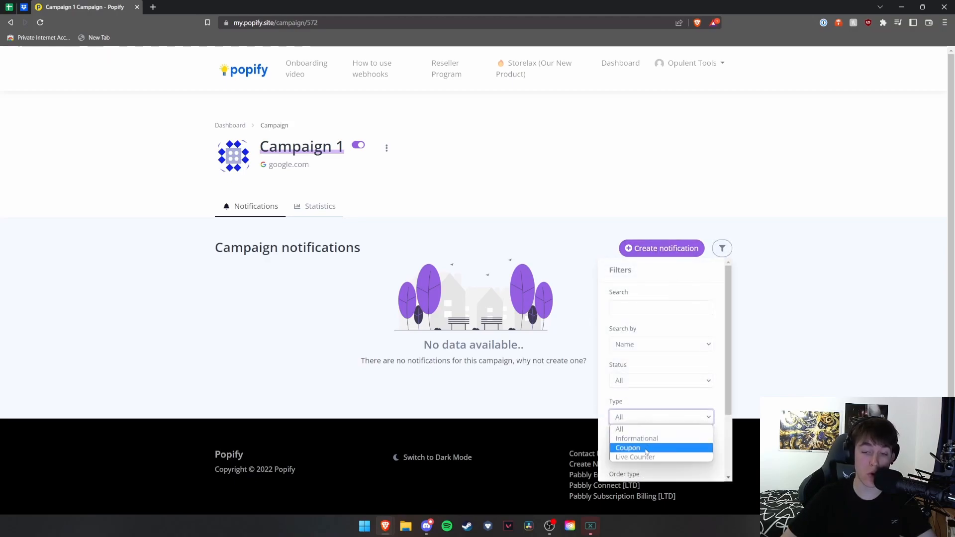
left_click(631, 417)
scroll(632, 417, "down", 2)
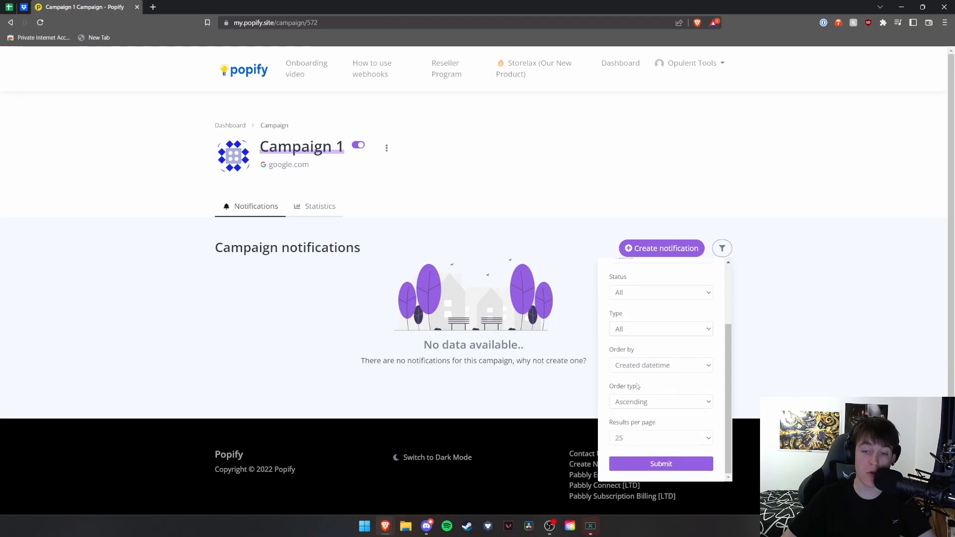
left_click(642, 362)
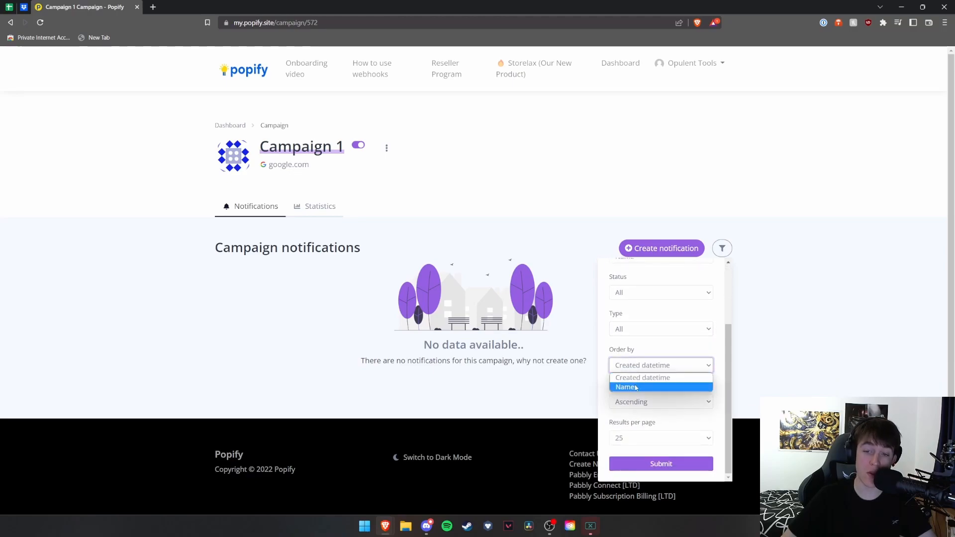
left_click(603, 384)
left_click(633, 401)
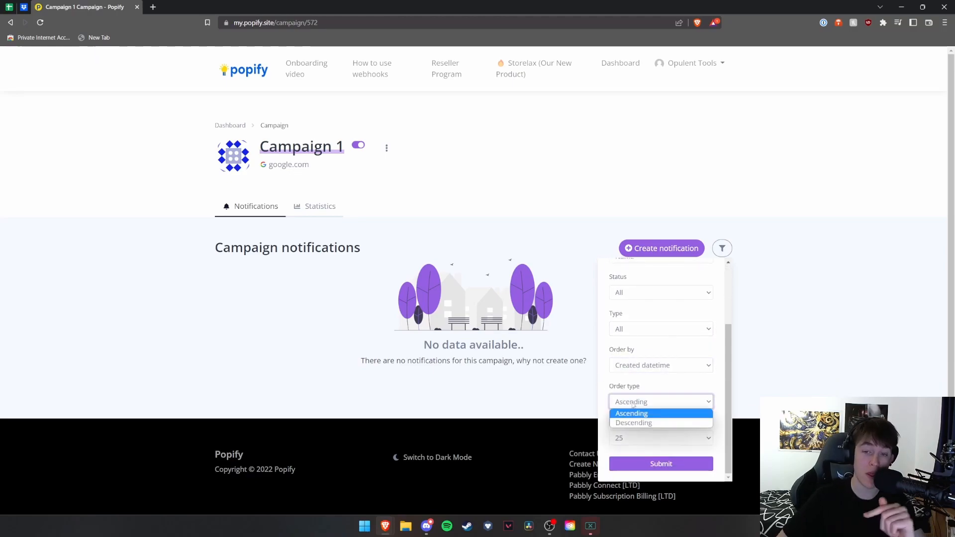
left_click(631, 412)
left_click(631, 439)
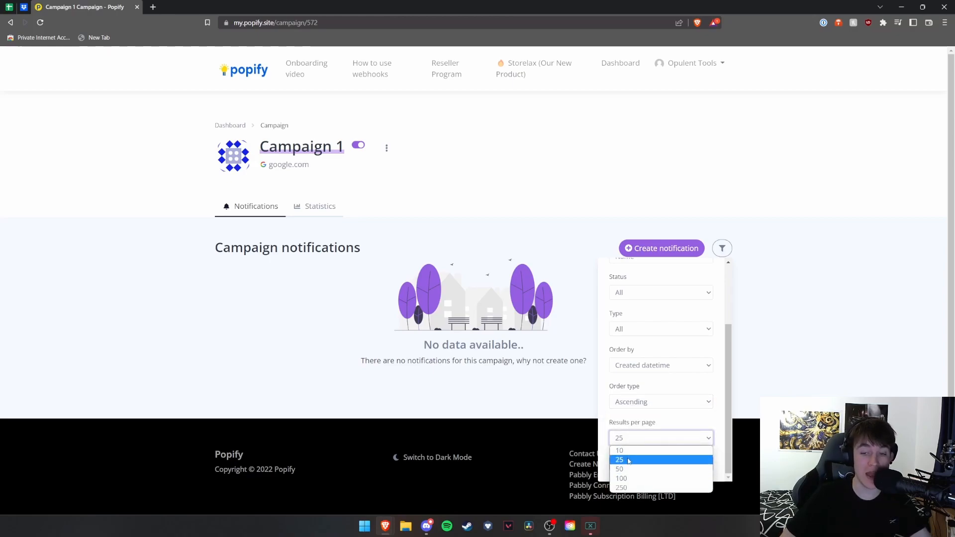
left_click(602, 418)
Step: Create an Informational notification for the campaign and set its notification name to "Welcome!"
left_click(661, 248)
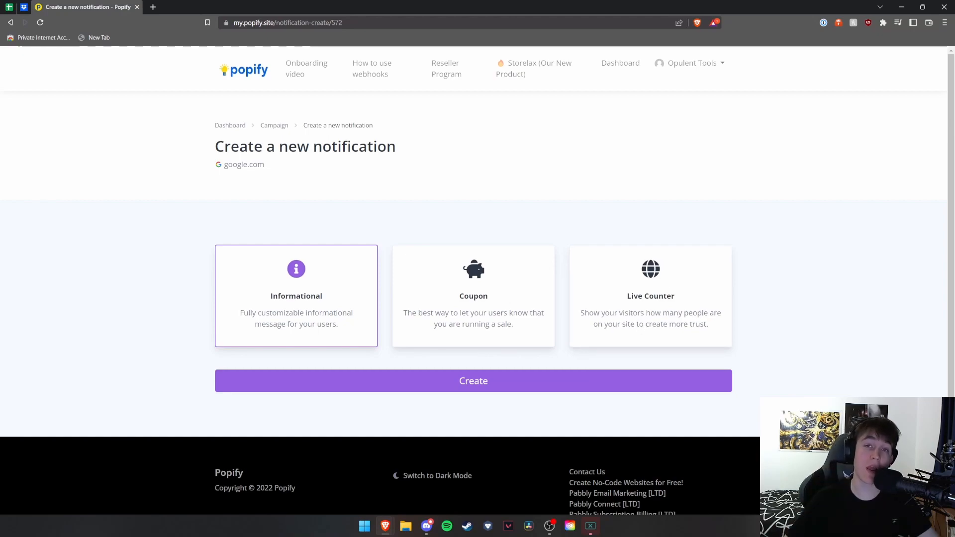
left_click(333, 380)
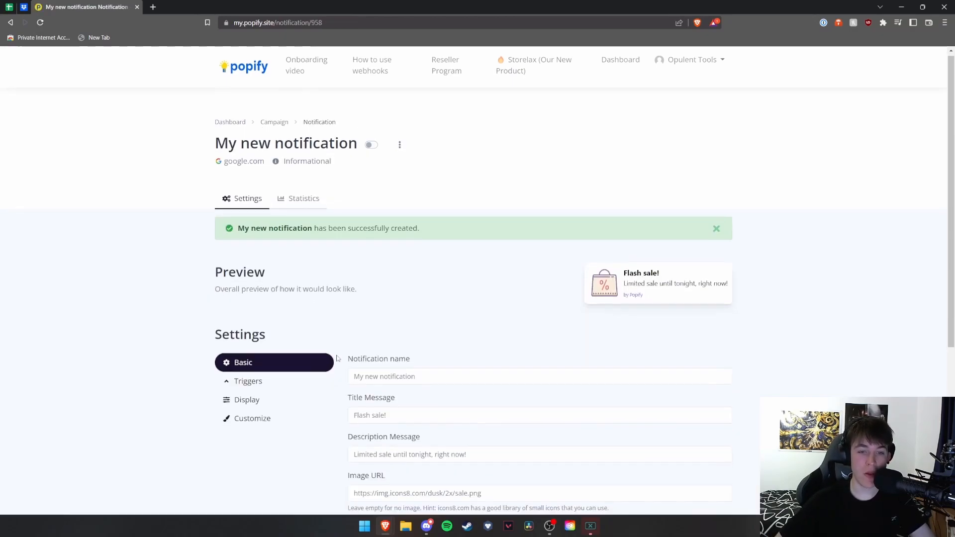
scroll(333, 379, "down", 3)
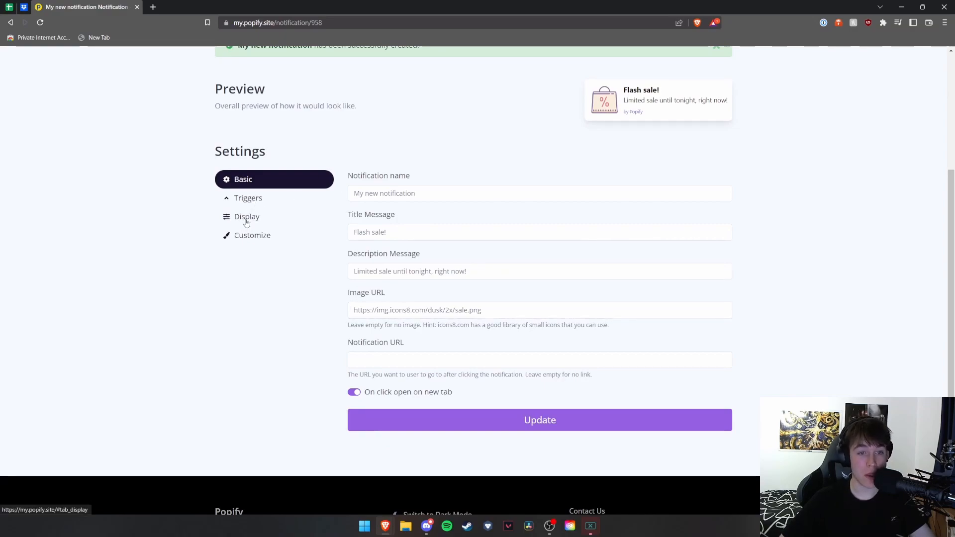
left_click(390, 193)
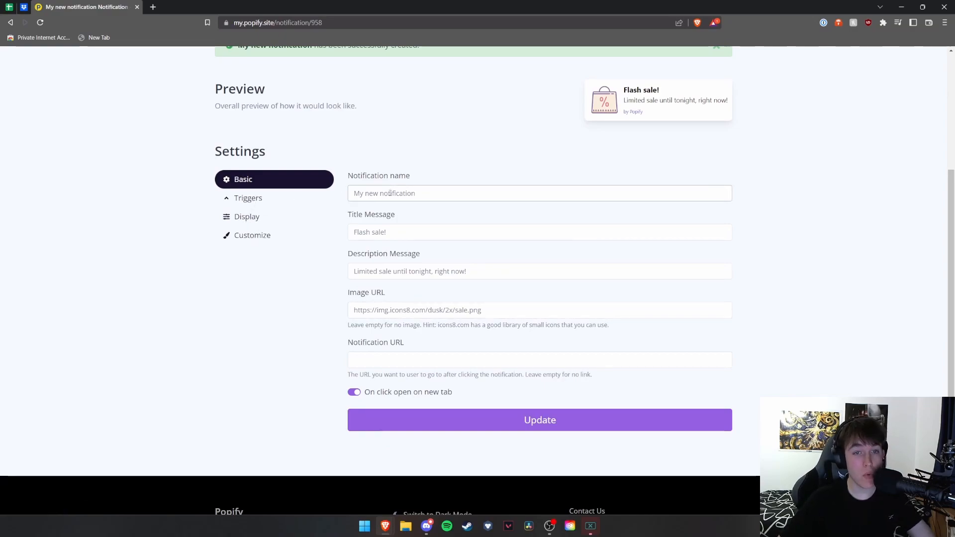
key("ctrl+a")
key("BackSpace")
type("Welcome!")
Step: Set the title message to "Welcome to my store!" and the description message to "I hope you find what you're looking for!"
triple_click(391, 232)
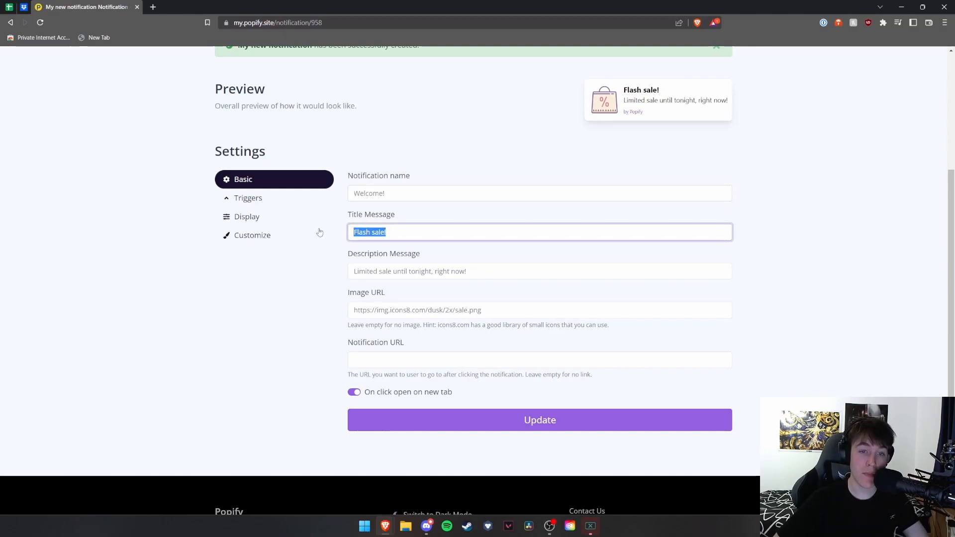
type("Welcome to my store!")
triple_click(487, 271)
type("W")
key("BackSpace")
type("I hope you fi")
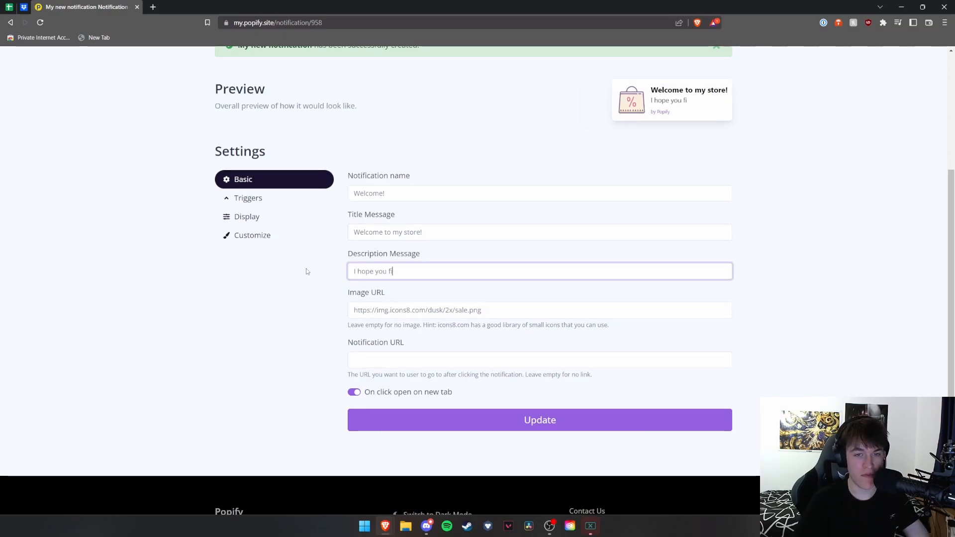
type("nd what you're looki")
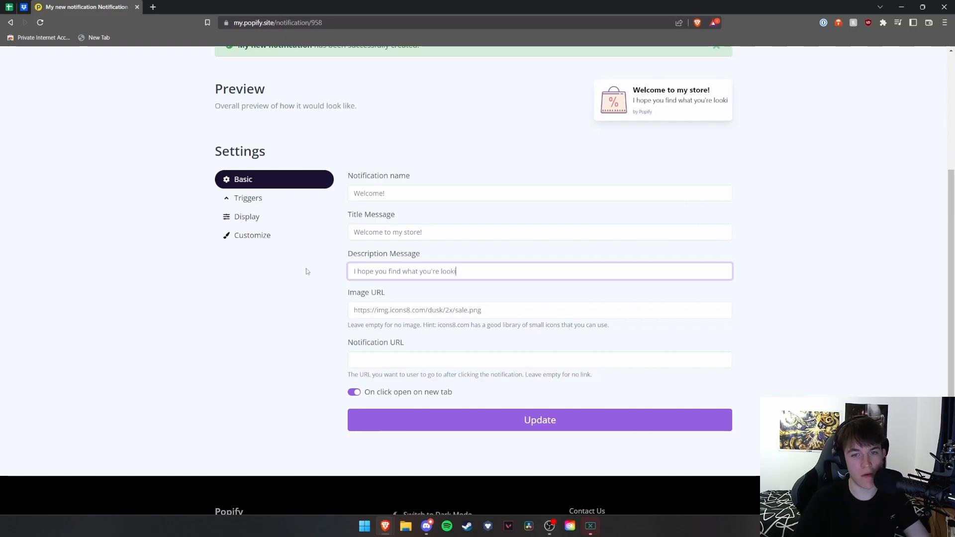
type("ng for!")
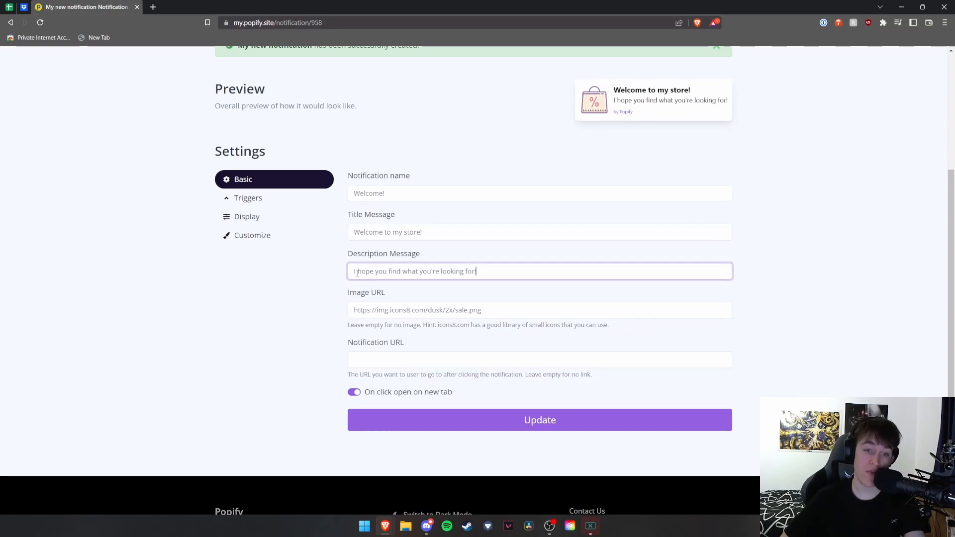
Step: Clear the notification's image URL, and undo the removal
left_click_drag(507, 310, 352, 317)
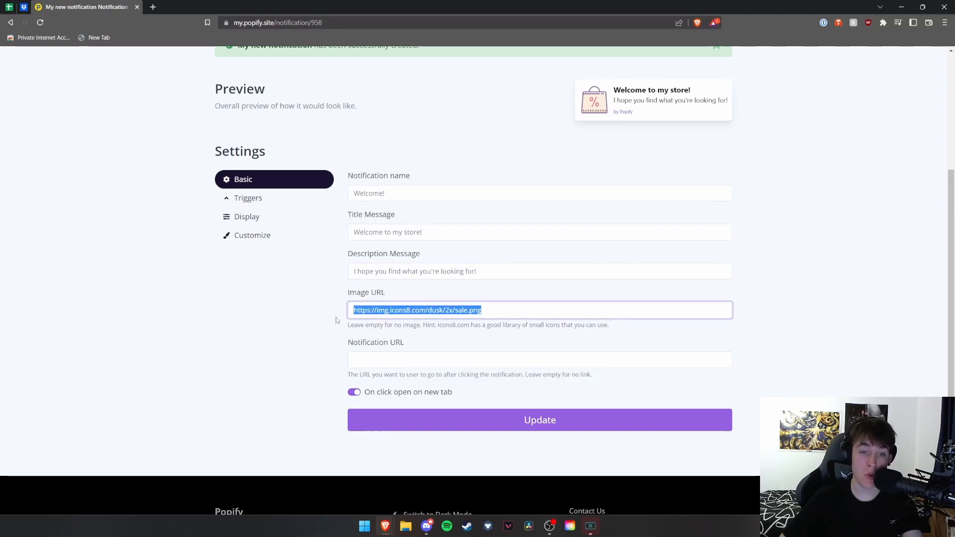
left_click(471, 313)
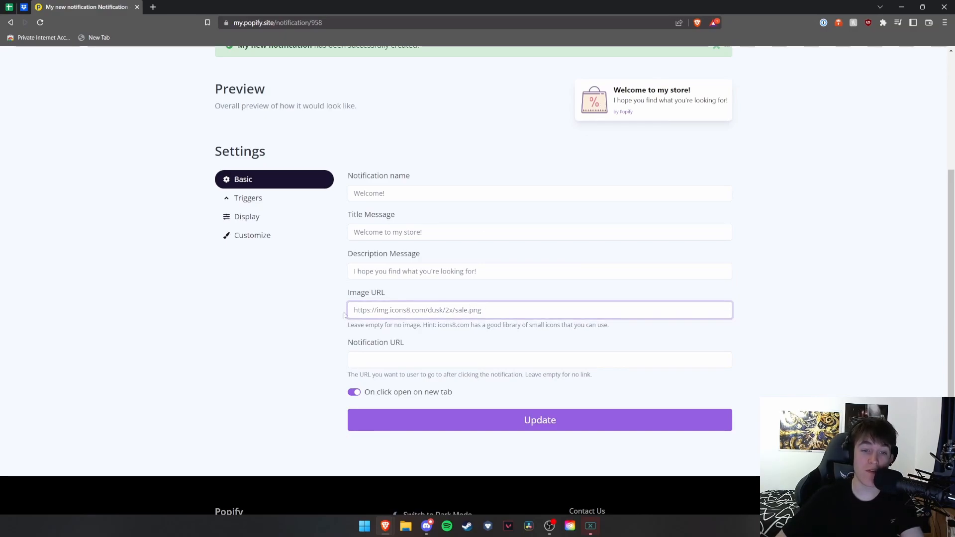
left_click_drag(497, 312, 315, 309)
key("BackSpace")
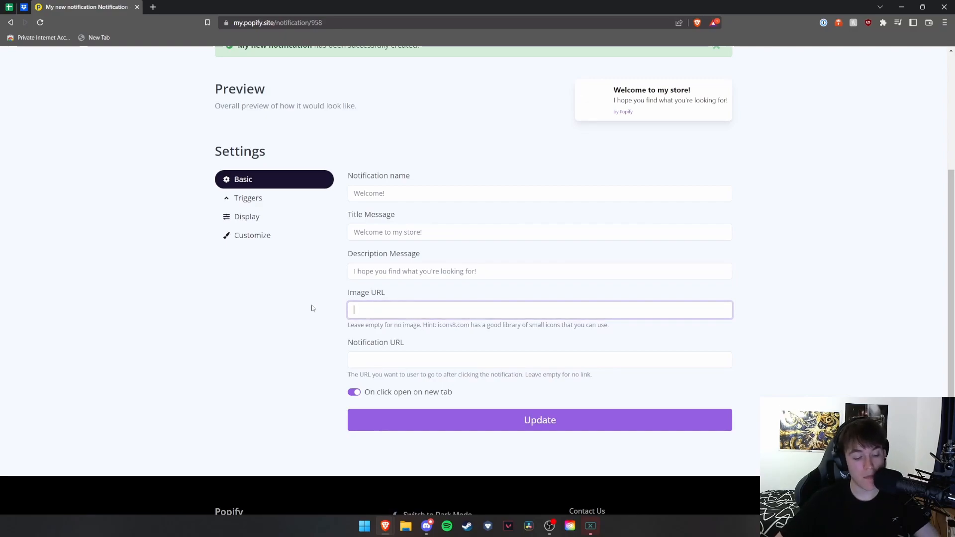
key("ctrl+z")
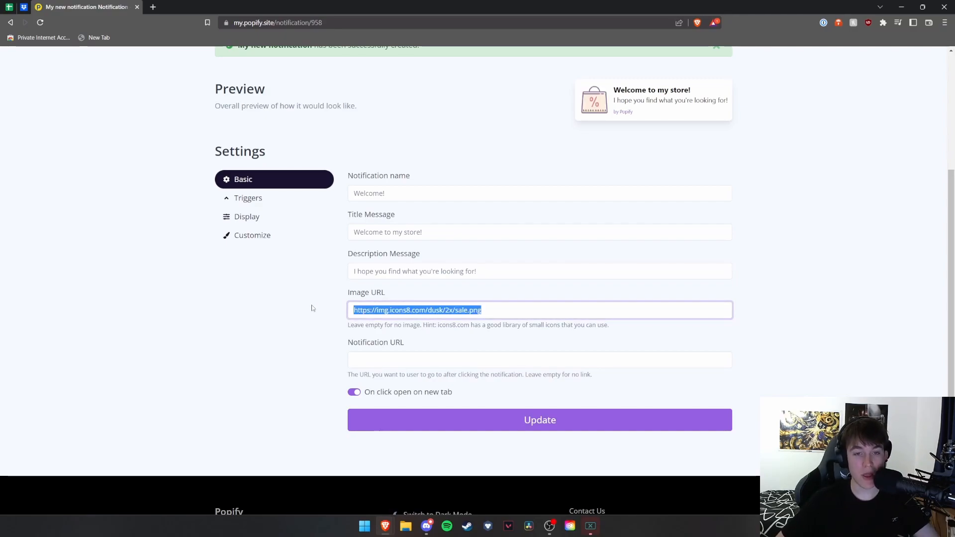
left_click(611, 178)
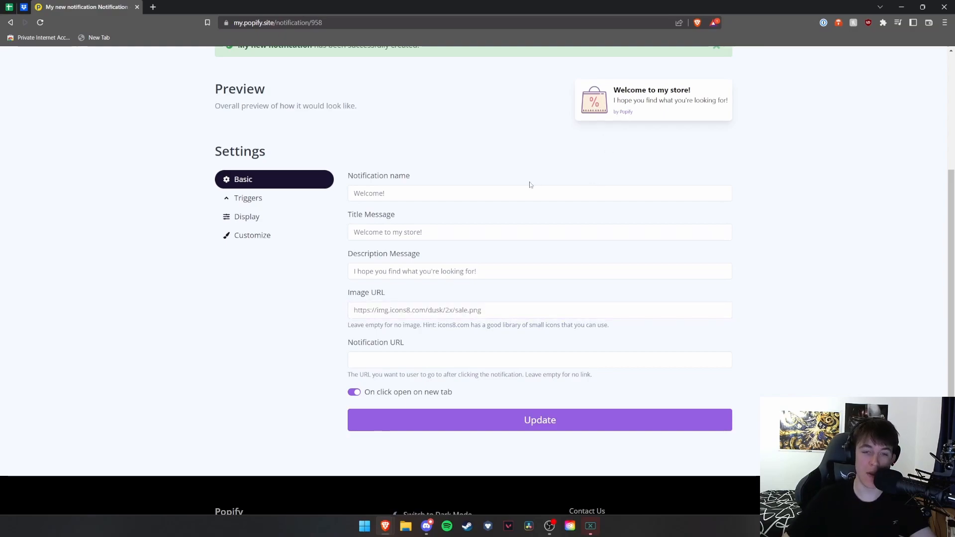
left_click(356, 362)
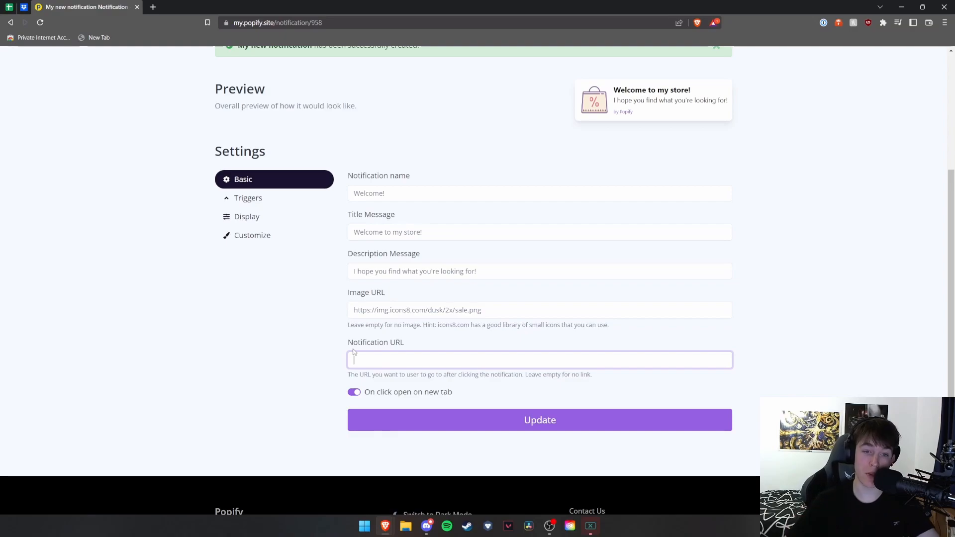
type("https:/")
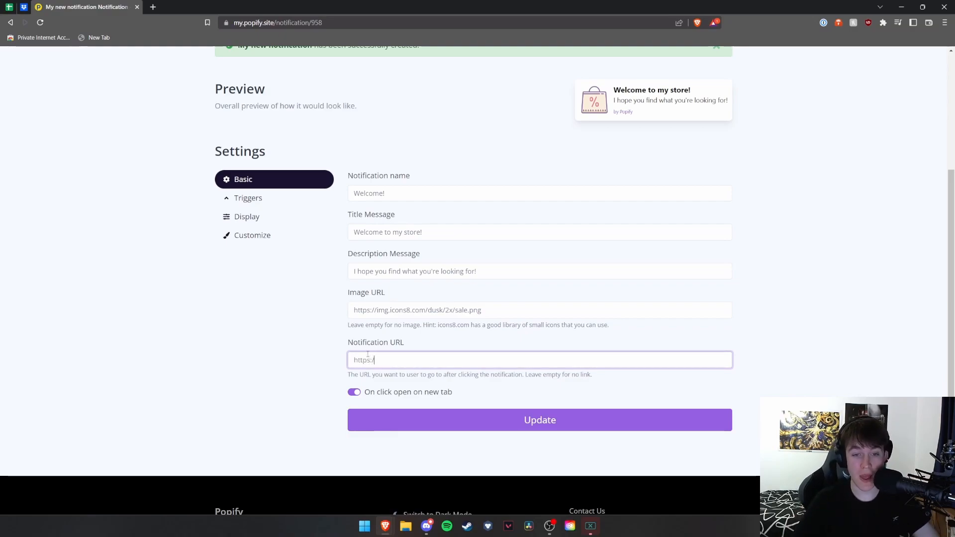
type("/google.com")
left_click(394, 417)
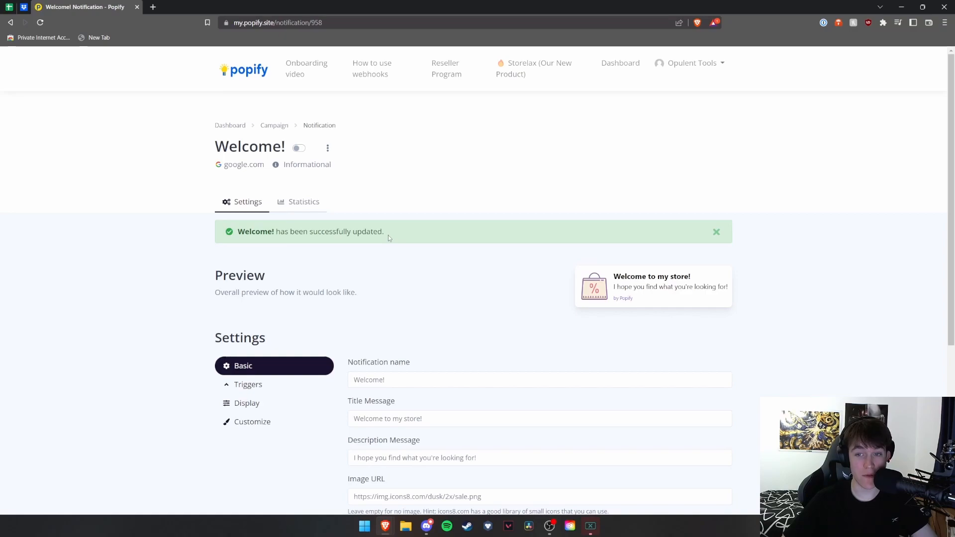
Step: Examine the notification's display trigger and display frequency options in the trigger settings
scroll(328, 298, "down", 3)
left_click(269, 245)
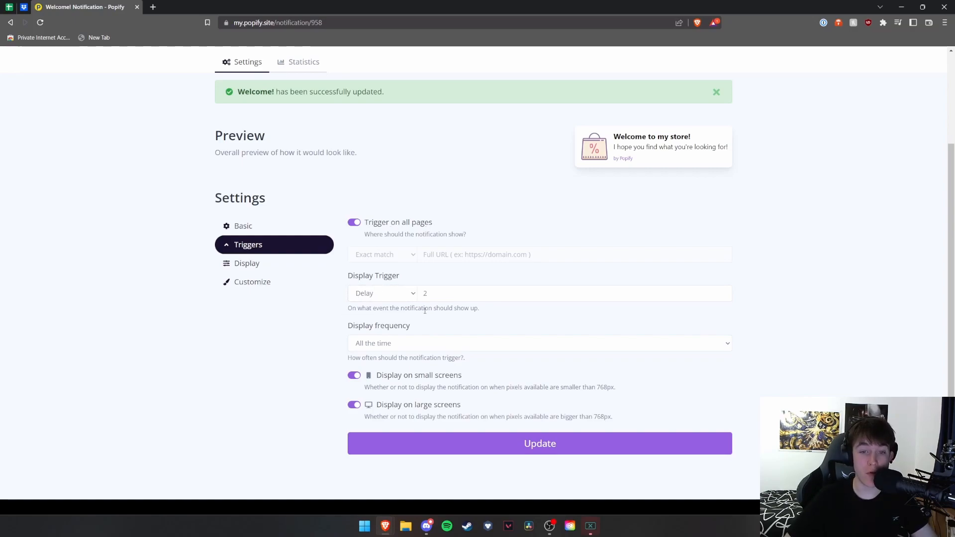
left_click(393, 294)
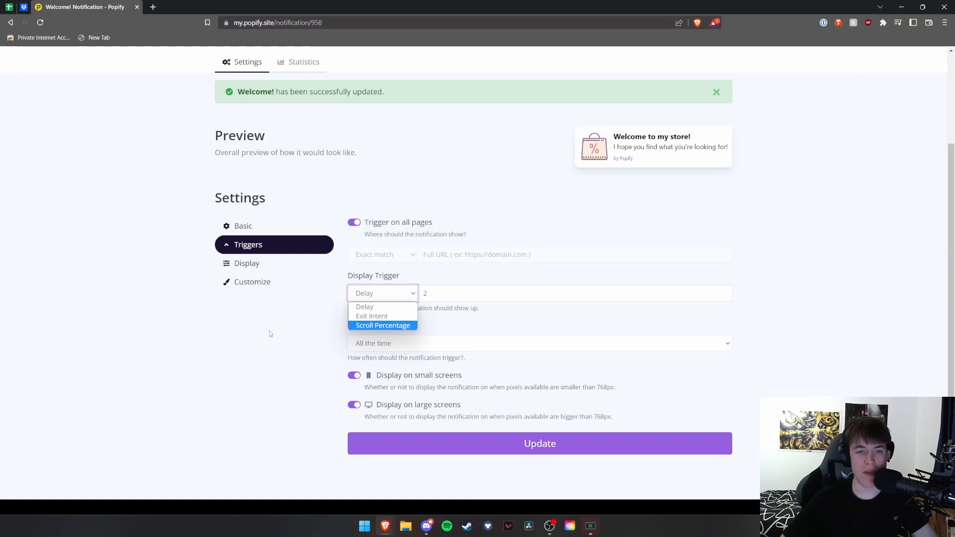
left_click(366, 308)
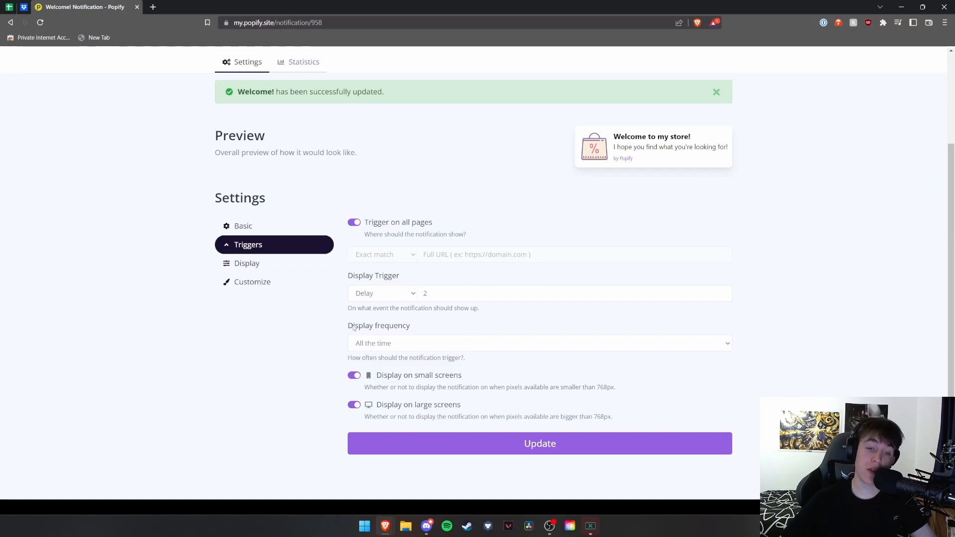
left_click(400, 344)
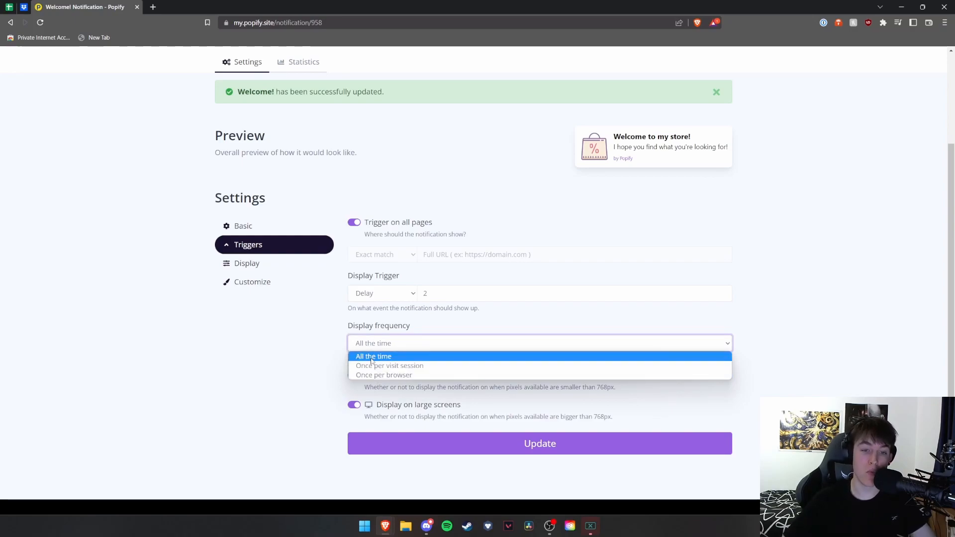
left_click(273, 350)
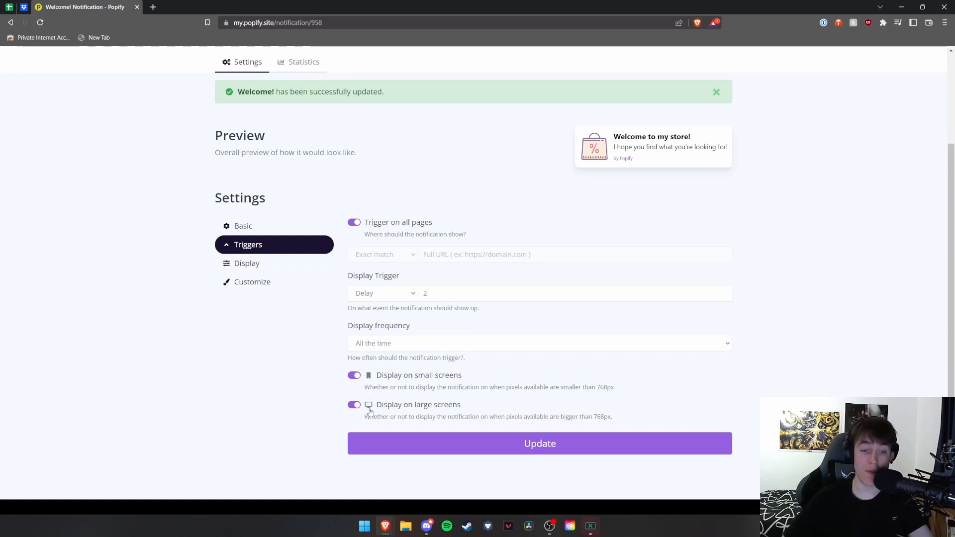
Step: Turn off the notification's display on large and small screens, and turn both back on
left_click(354, 404)
left_click(354, 375)
left_click(354, 404)
left_click(354, 375)
Step: Set the display duration to 10 seconds, save the display settings, and look at the display position options
left_click(257, 265)
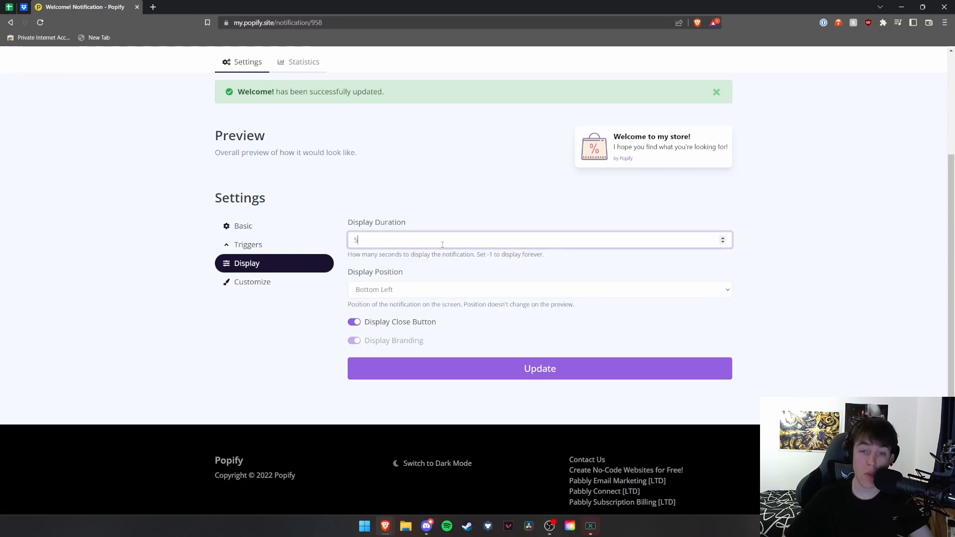
left_click_drag(477, 254, 549, 261)
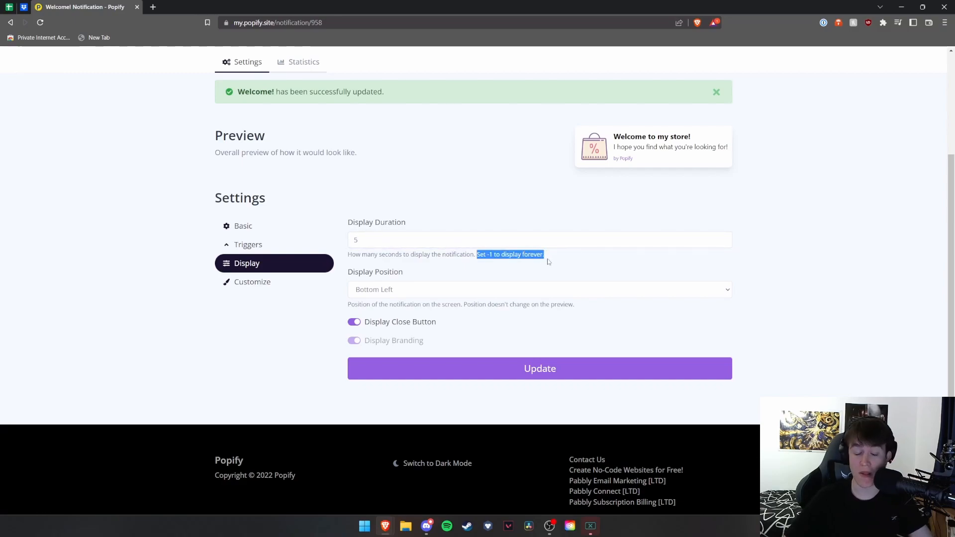
left_click(389, 239)
key("BackSpace")
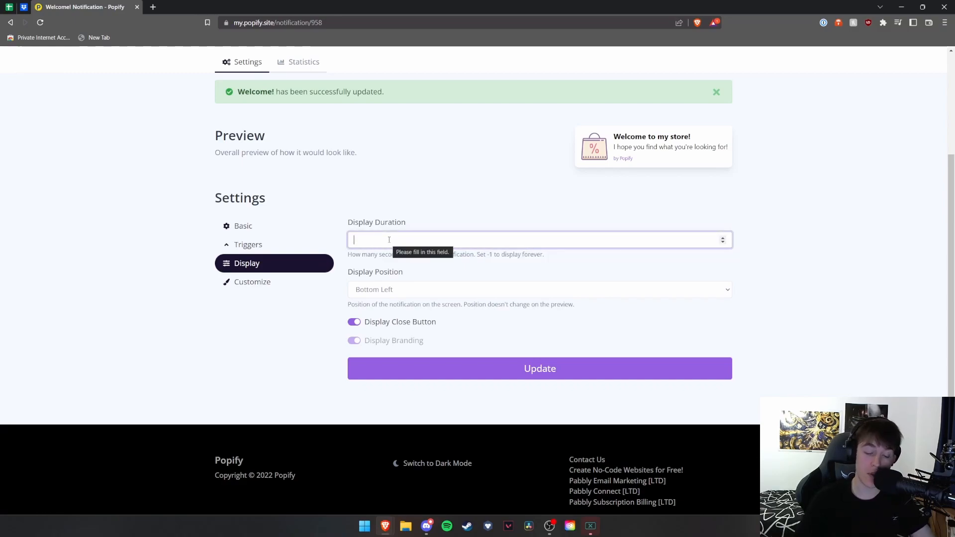
type("10")
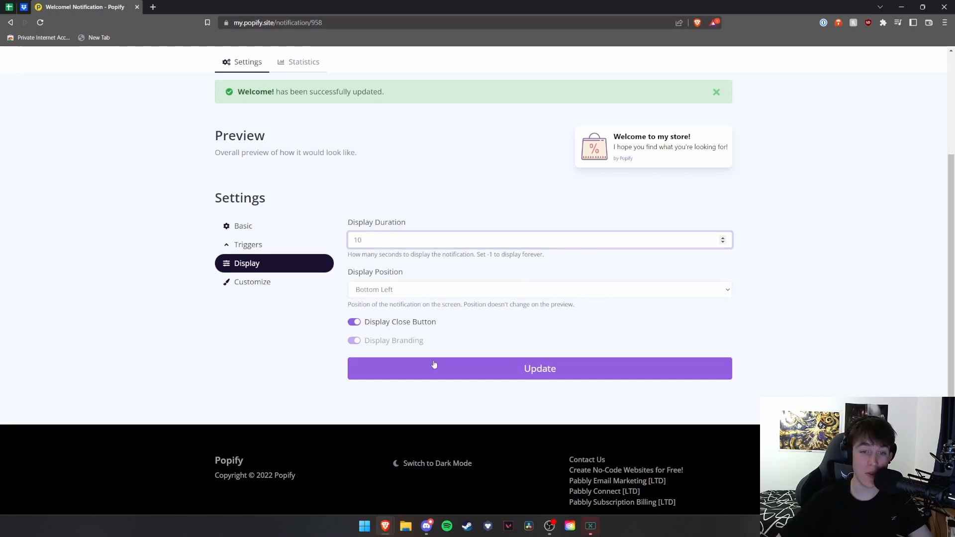
left_click(433, 366)
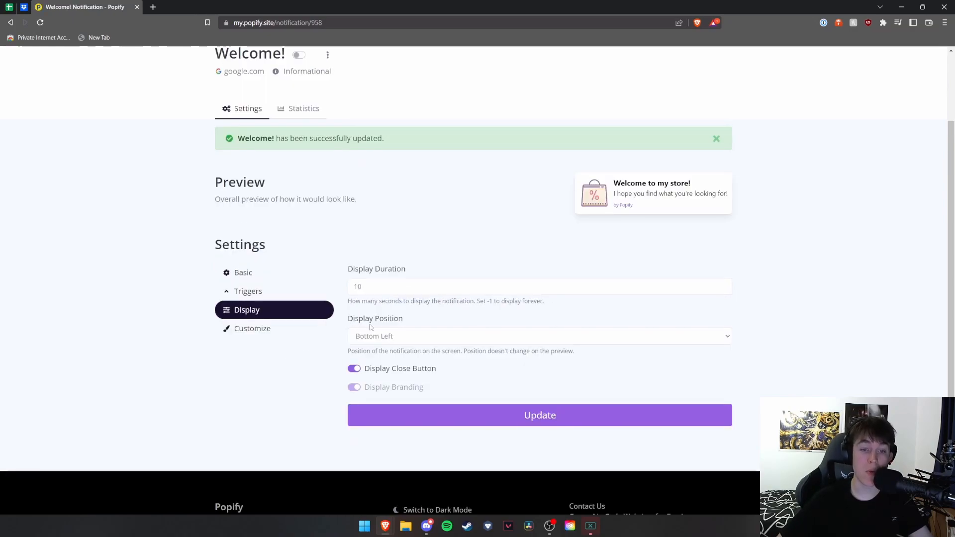
left_click(389, 338)
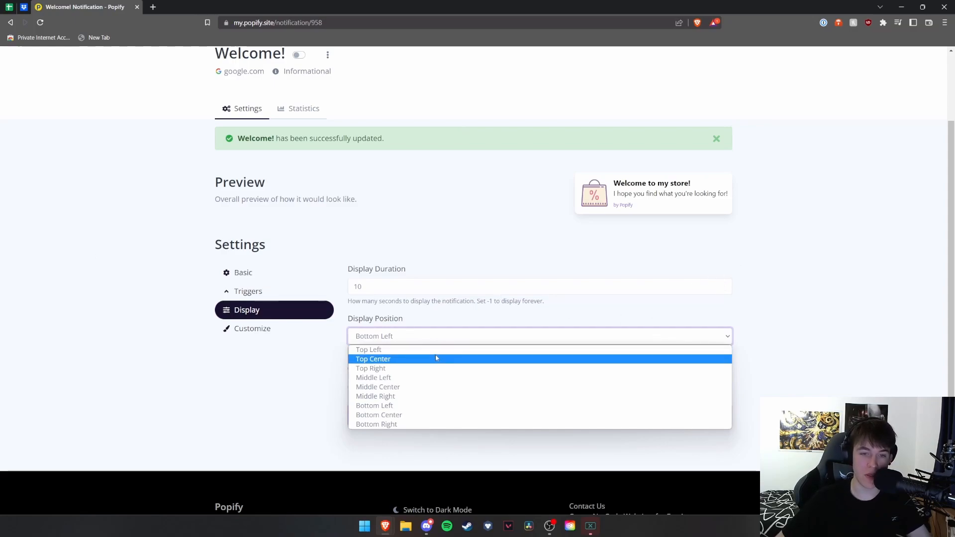
Step: Customize the notification's background color to light blue, #C8F4FF
left_click(253, 328)
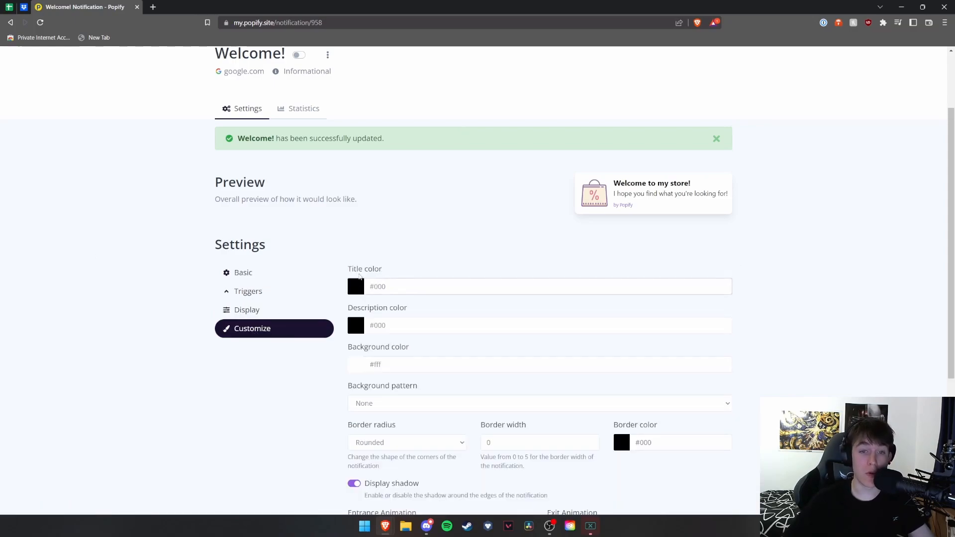
scroll(377, 299, "down", 2)
scroll(379, 312, "up", 1)
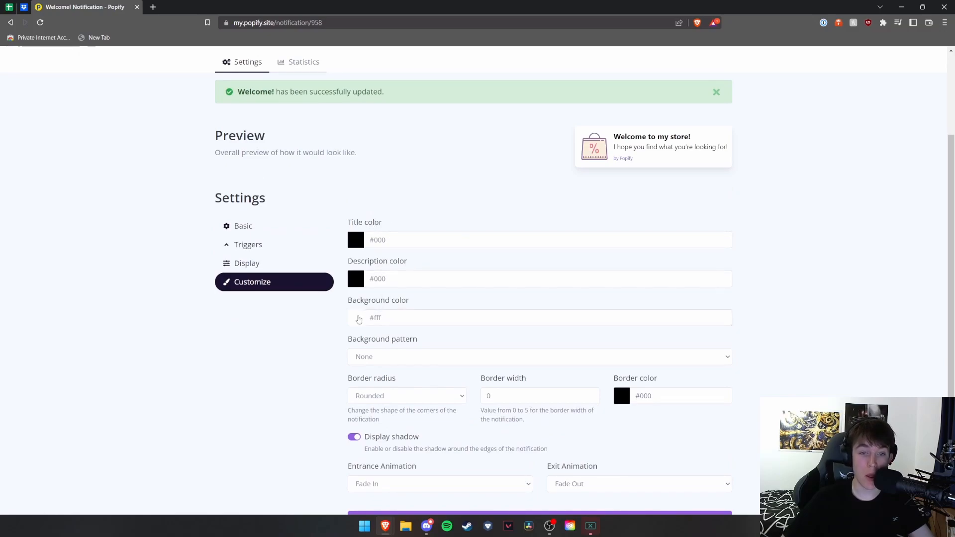
left_click(356, 319)
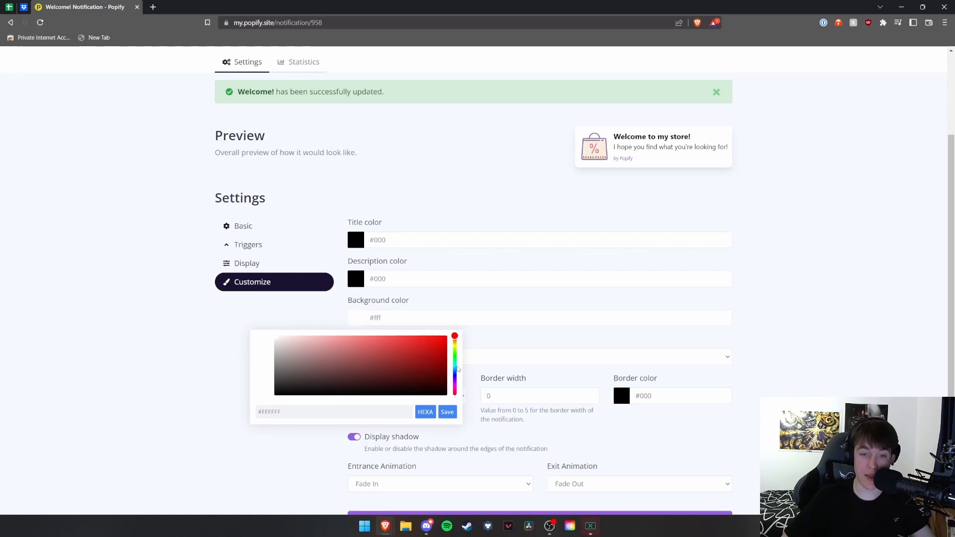
left_click(456, 367)
left_click_drag(434, 353, 314, 324)
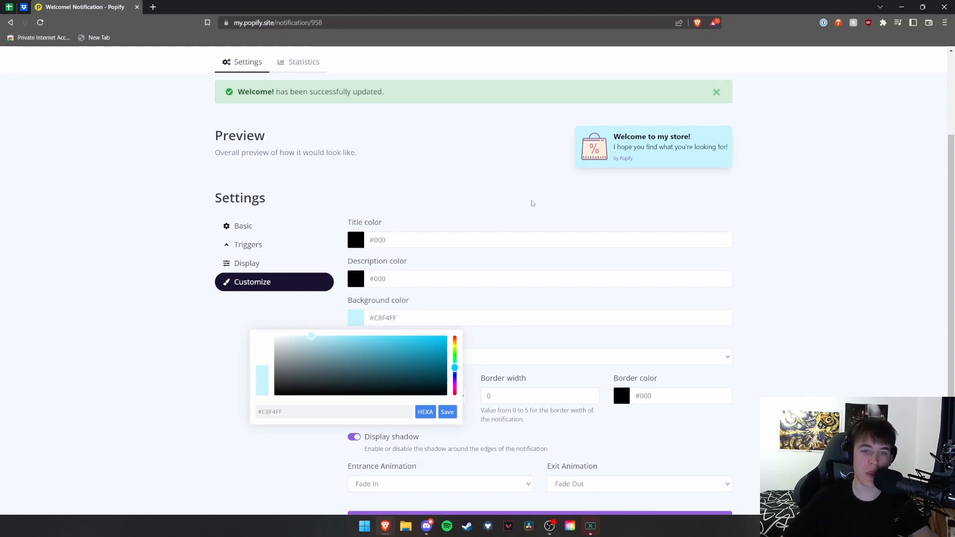
left_click(460, 264)
Step: Try each background pattern on the notification preview in order, from Jupiter through Wiggle
left_click(363, 356)
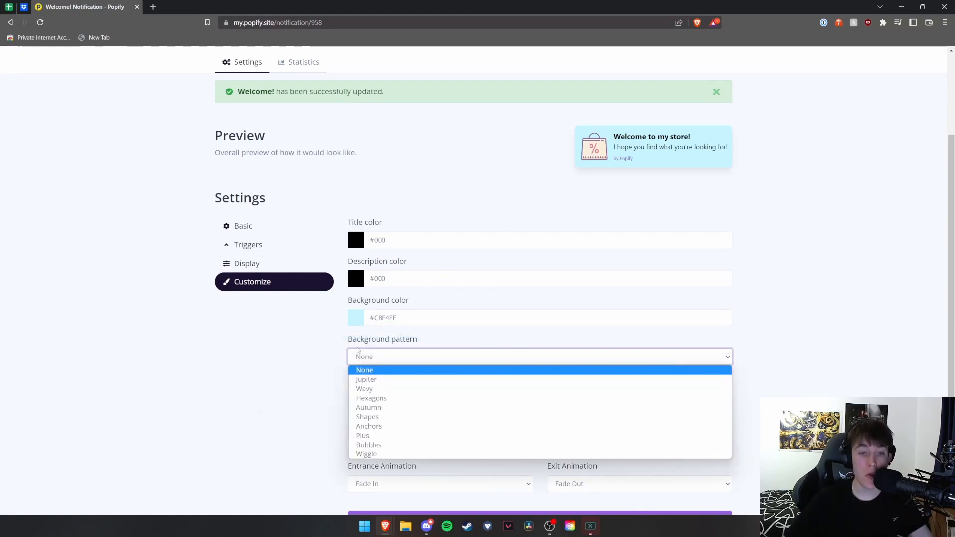
left_click(366, 381)
left_click(369, 359)
left_click(365, 388)
left_click(370, 357)
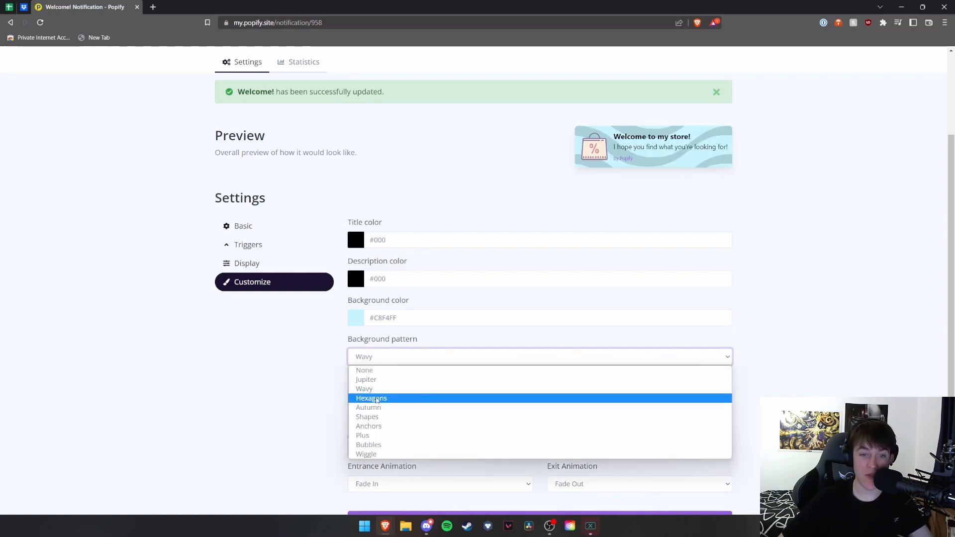
left_click(377, 399)
left_click(385, 362)
left_click(378, 407)
left_click(386, 360)
left_click(381, 418)
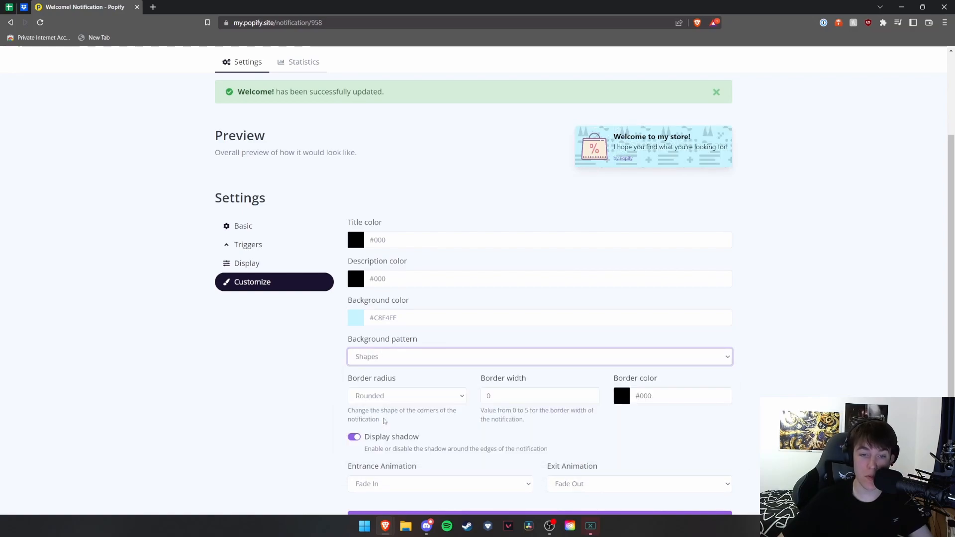
left_click(387, 361)
left_click(378, 426)
left_click(387, 360)
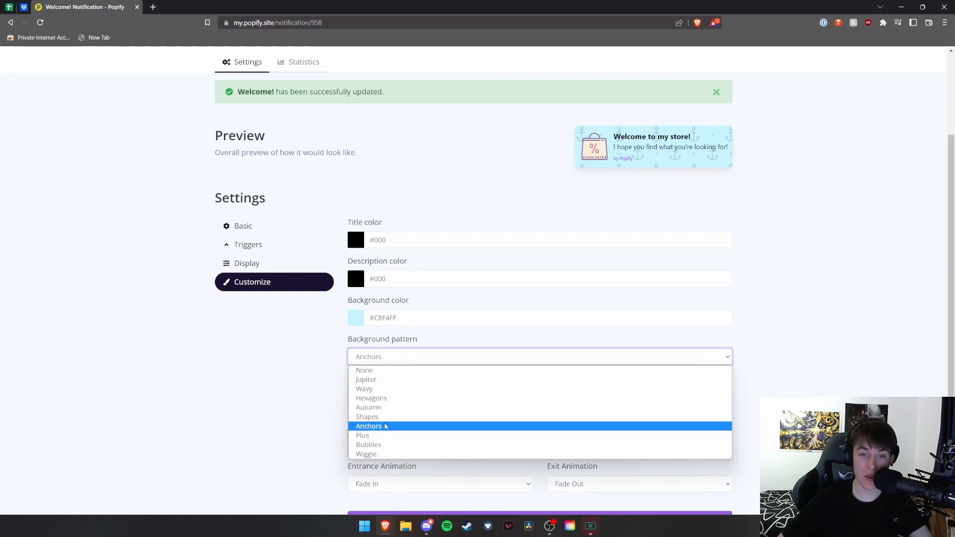
left_click(383, 435)
left_click(397, 362)
left_click(388, 445)
left_click(397, 361)
left_click(385, 452)
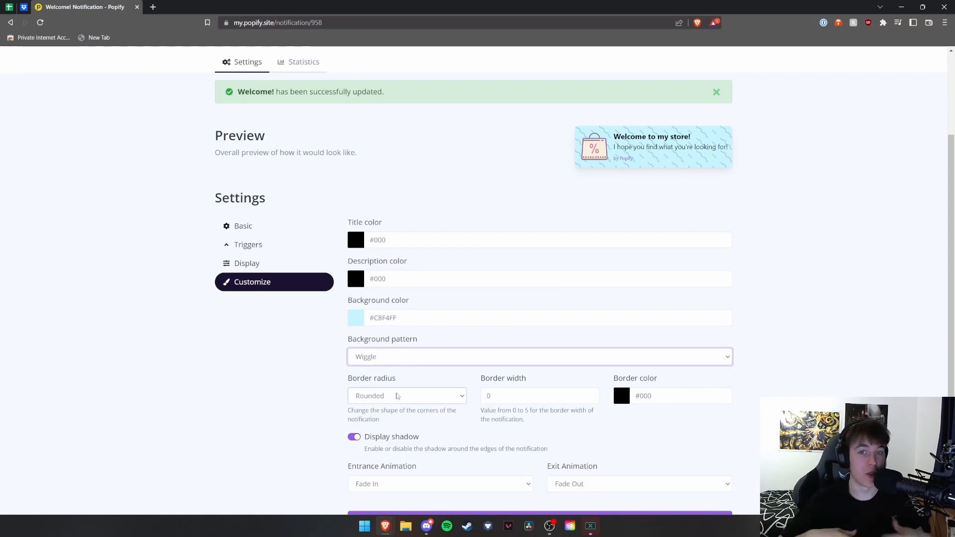
Step: Set the background pattern to Anchors and the entrance animation to Zoom In
left_click(476, 359)
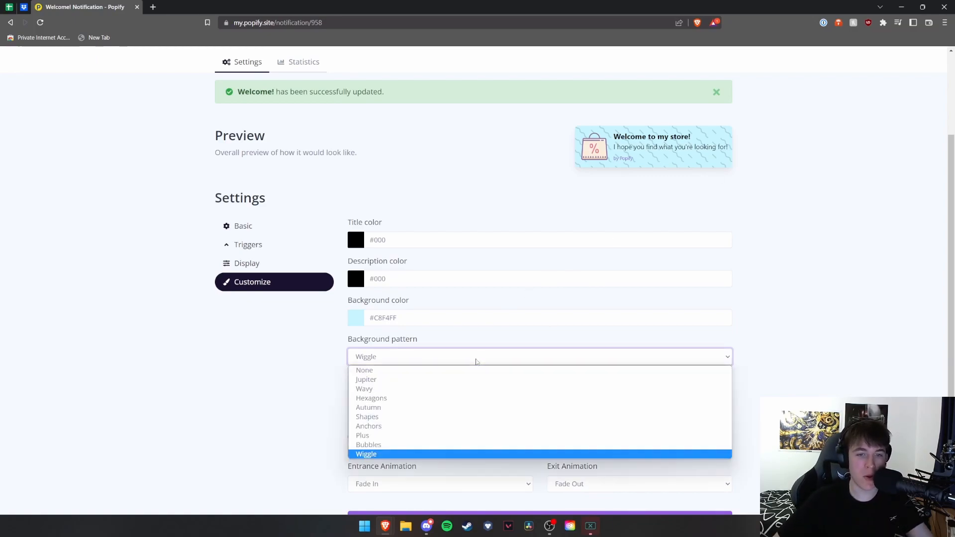
left_click(404, 426)
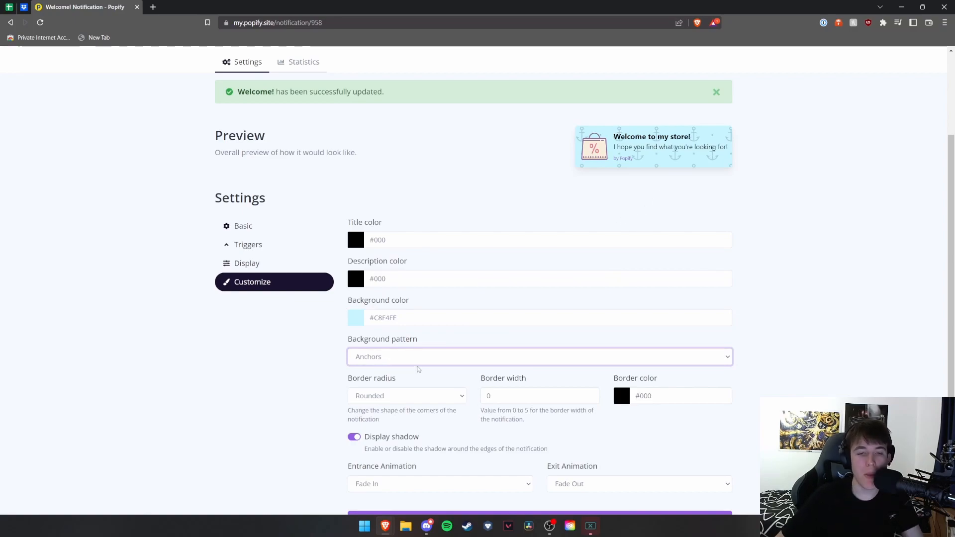
scroll(414, 367, "down", 2)
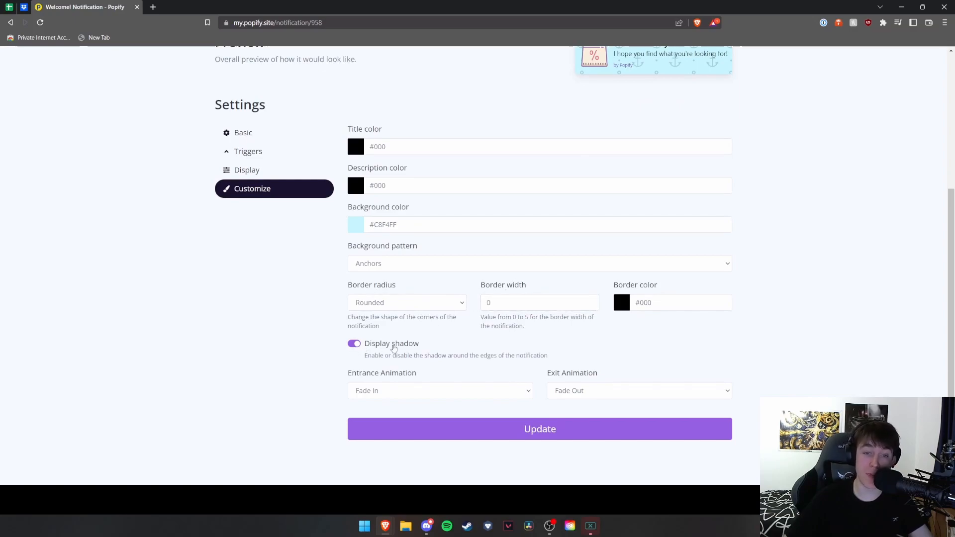
left_click(371, 390)
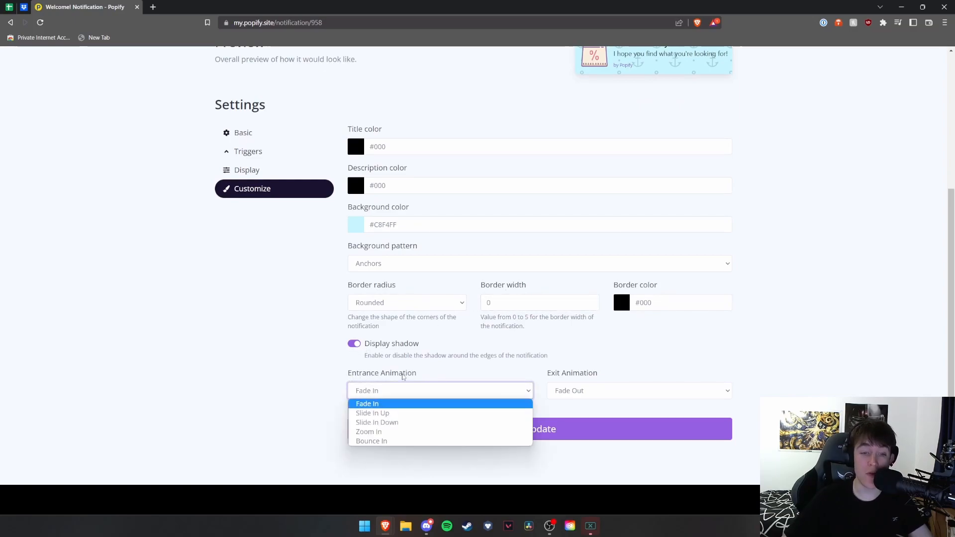
left_click(378, 432)
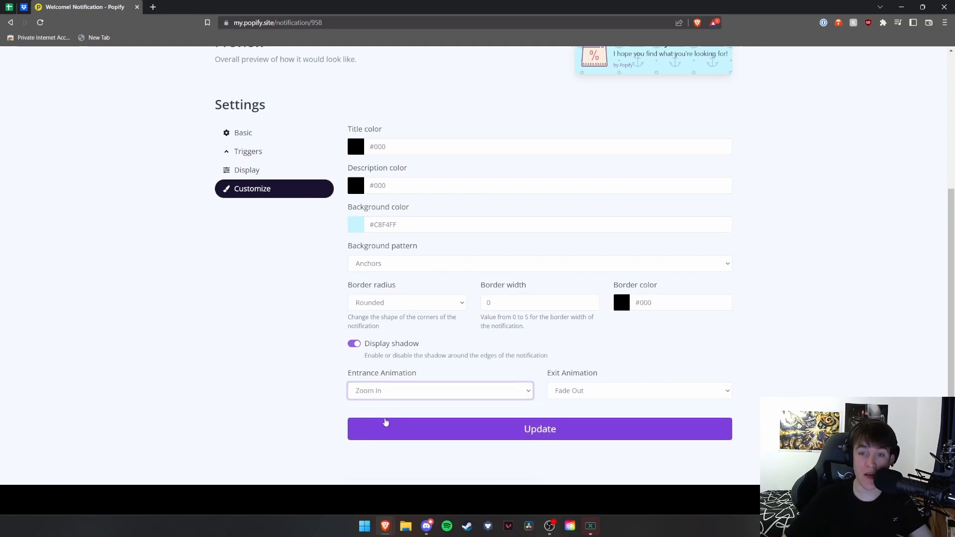
Step: Set the exit animation to Zoom Out and save the notification's customization
left_click(572, 391)
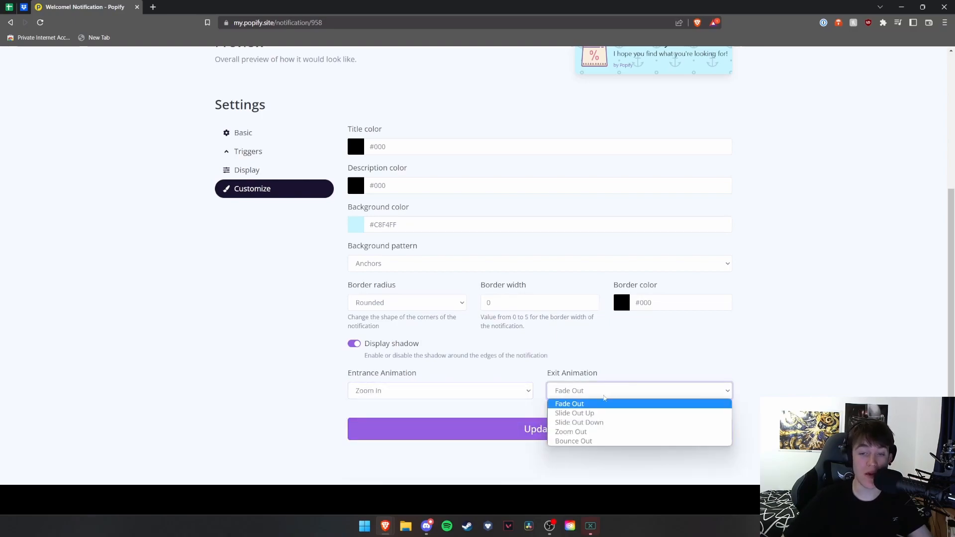
left_click(572, 428)
left_click(501, 420)
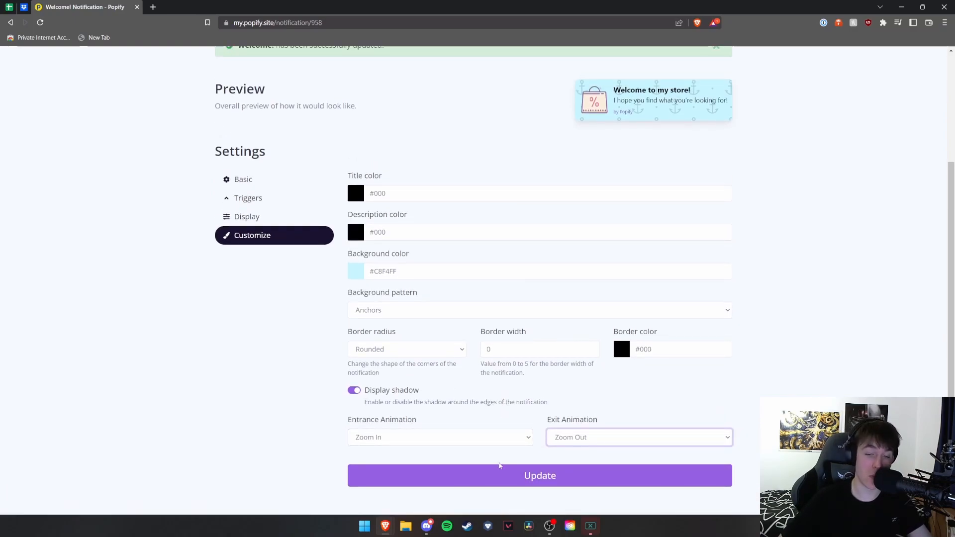
left_click(502, 483)
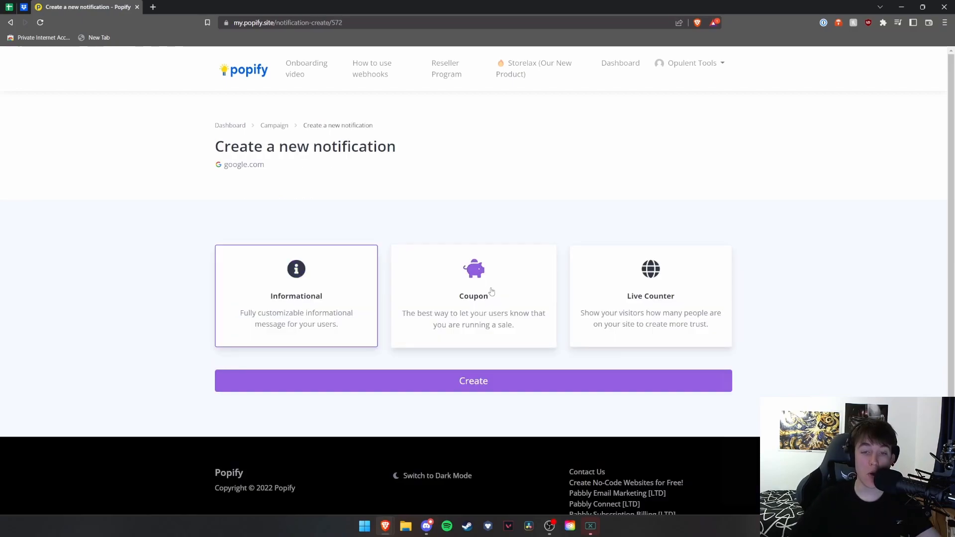
Step: Create a Coupon notification for the campaign and view its basic settings
left_click(492, 289)
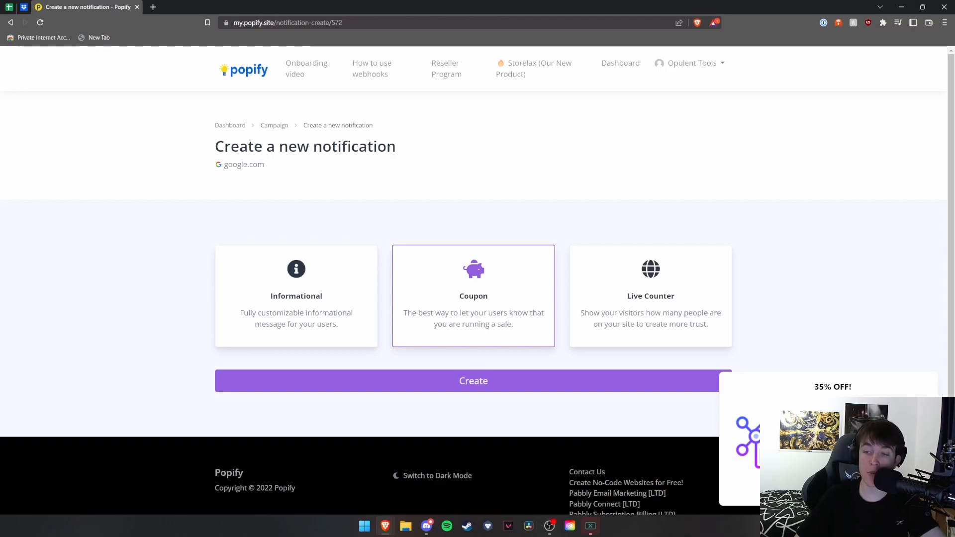
left_click(453, 380)
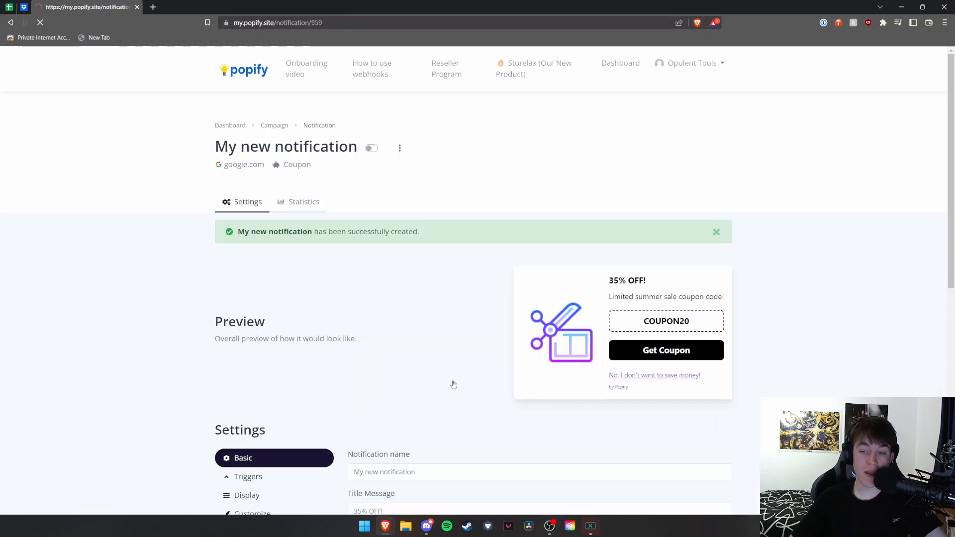
scroll(462, 382, "down", 4)
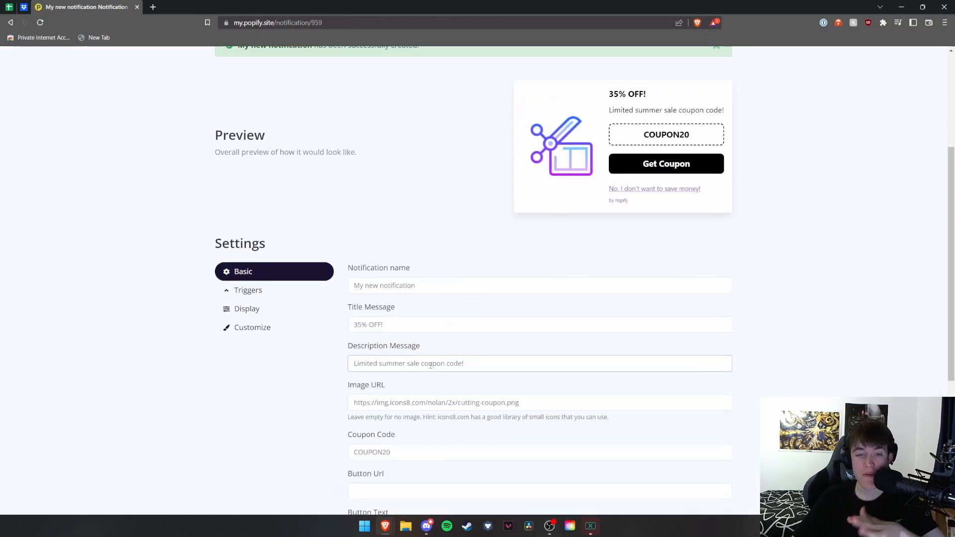
scroll(430, 364, "down", 3)
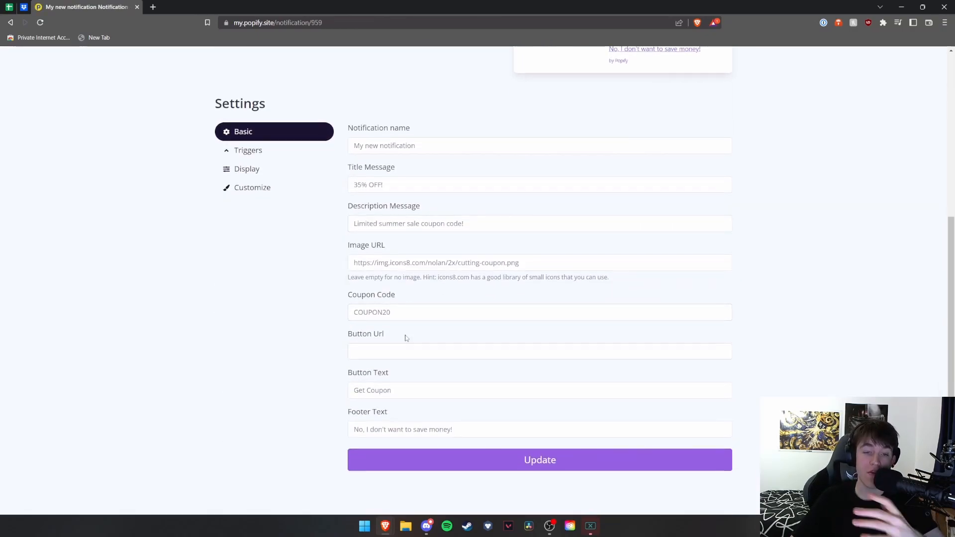
Step: Review the coupon notification's preview along with its name, title message and other basic fields
scroll(378, 245, "up", 2)
scroll(373, 254, "up", 2)
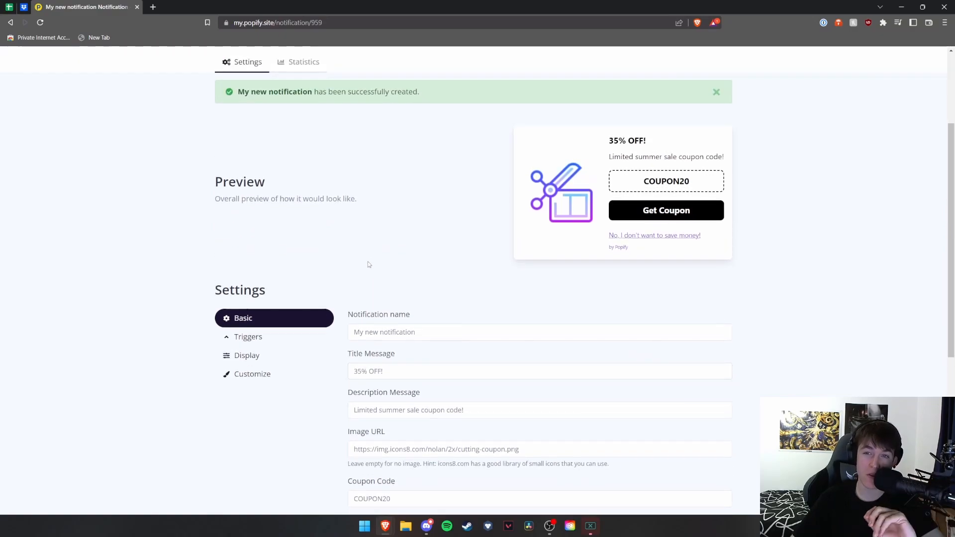
scroll(362, 270, "down", 2)
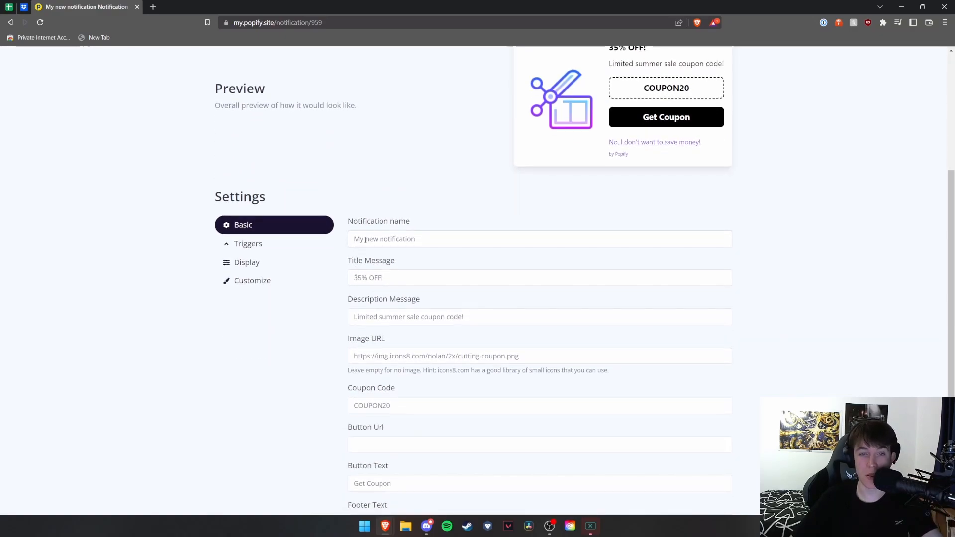
scroll(361, 256, "down", 1)
double_click(361, 177)
left_click_drag(365, 214, 382, 214)
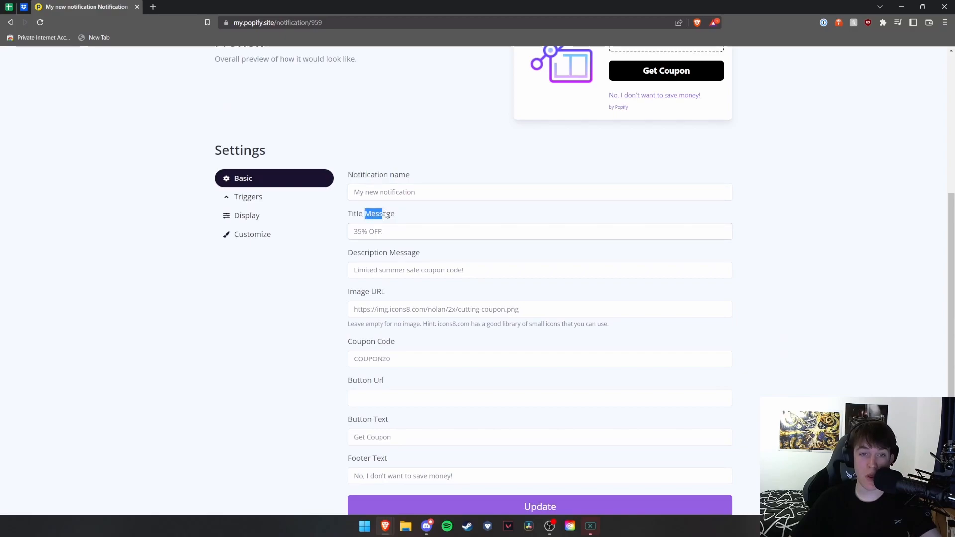
scroll(370, 257, "down", 2)
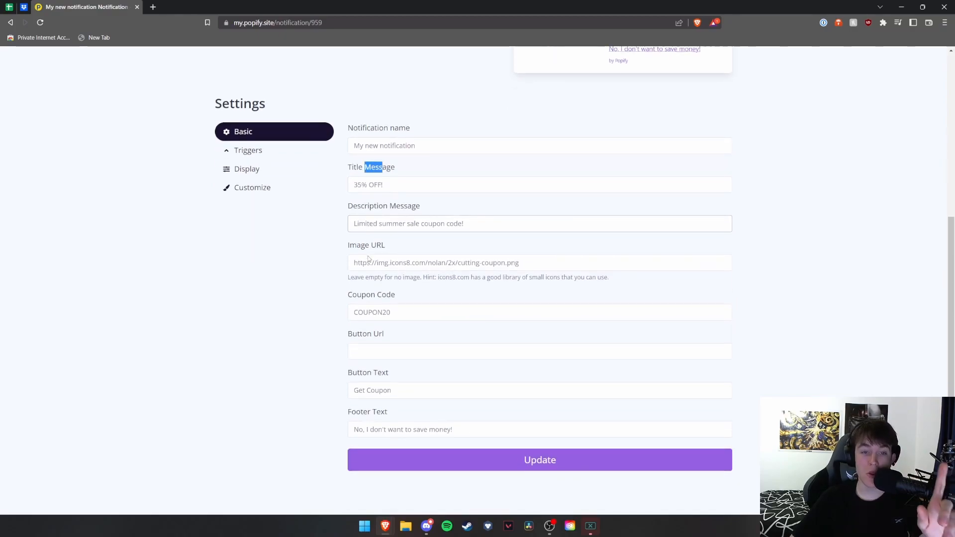
Step: Set the notification's coupon code to TESTCODE5, submit it, and check the code in the preview
left_click_drag(348, 248, 402, 248)
left_click(401, 267)
key("BackSpace")
key("BackSpace")
key("BackSpace")
key("BackSpace")
key("BackSpace")
key("BackSpace")
key("BackSpace")
key("BackSpace")
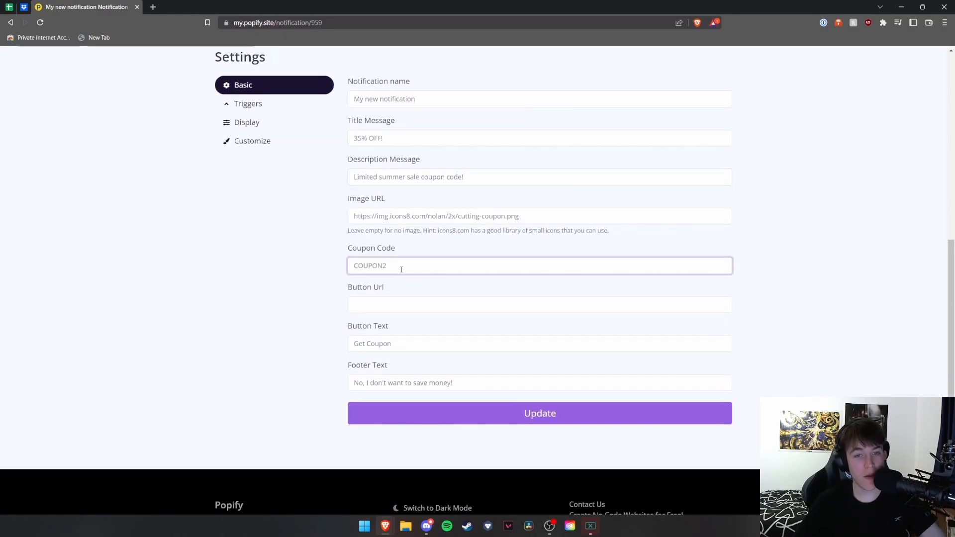
type("TESTCODES")
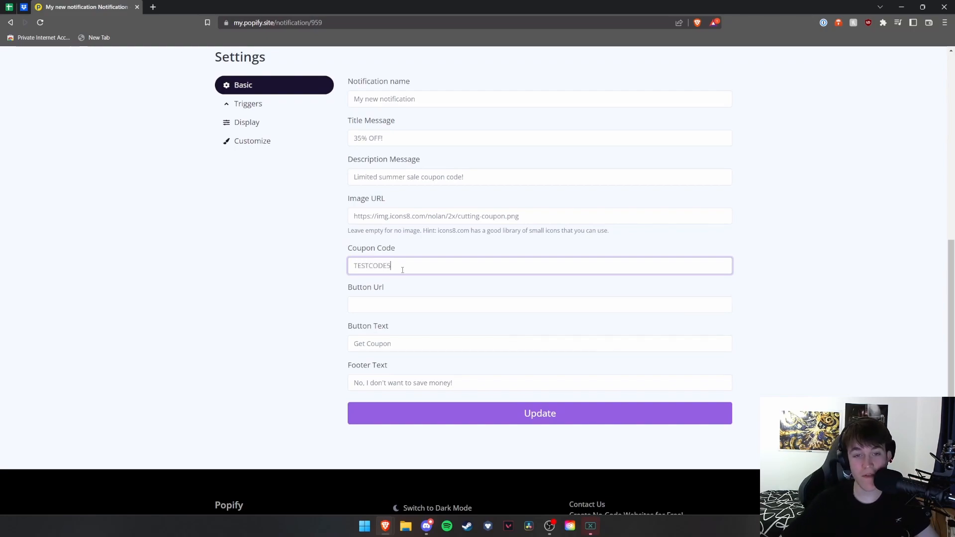
key("Return")
left_click_drag(637, 230, 700, 232)
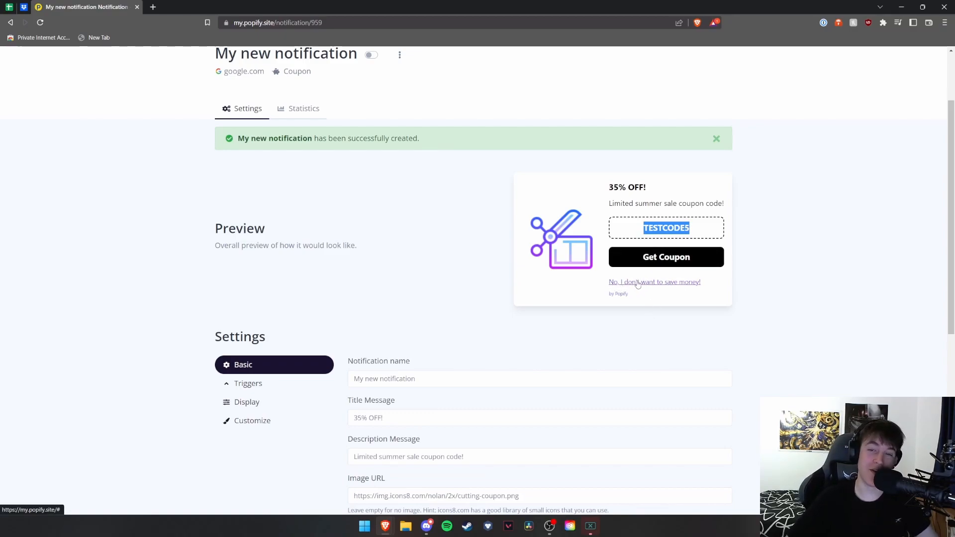
Step: Look through the coupon notification's trigger, display and customization settings
scroll(634, 284, "down", 5)
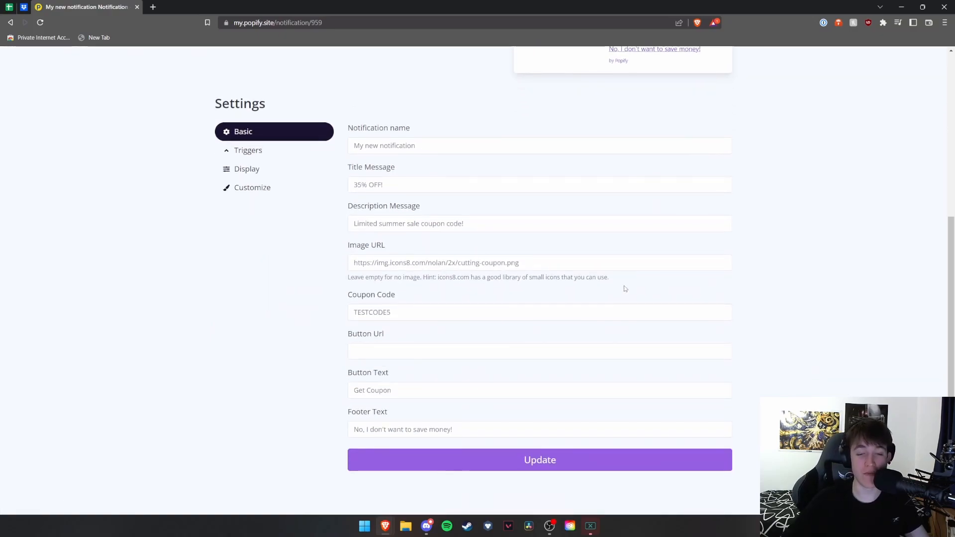
left_click(296, 155)
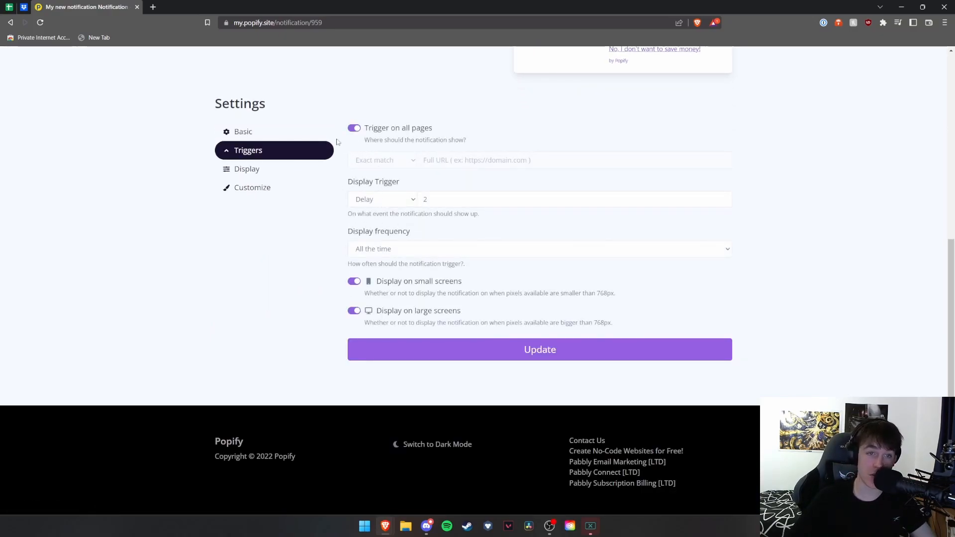
left_click(271, 169)
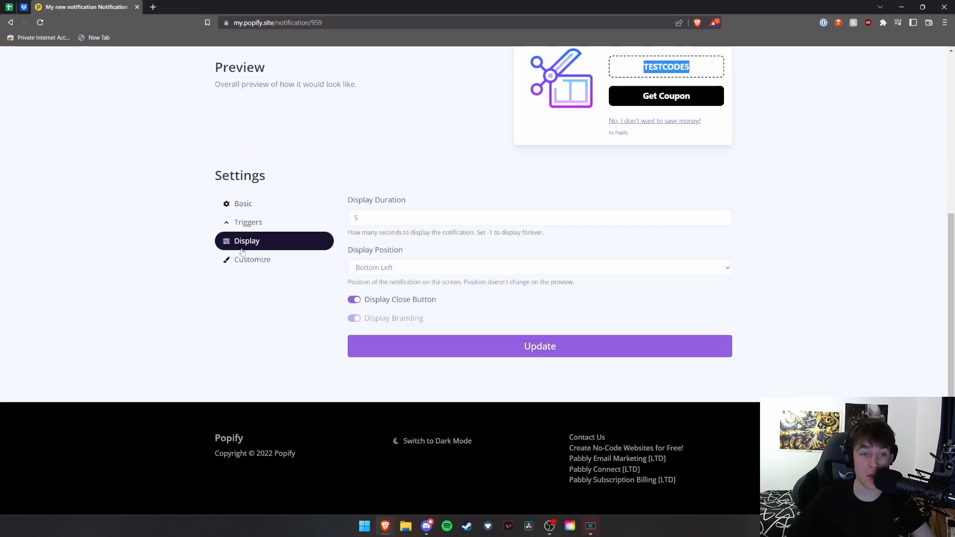
left_click(246, 258)
scroll(460, 221, "up", 2)
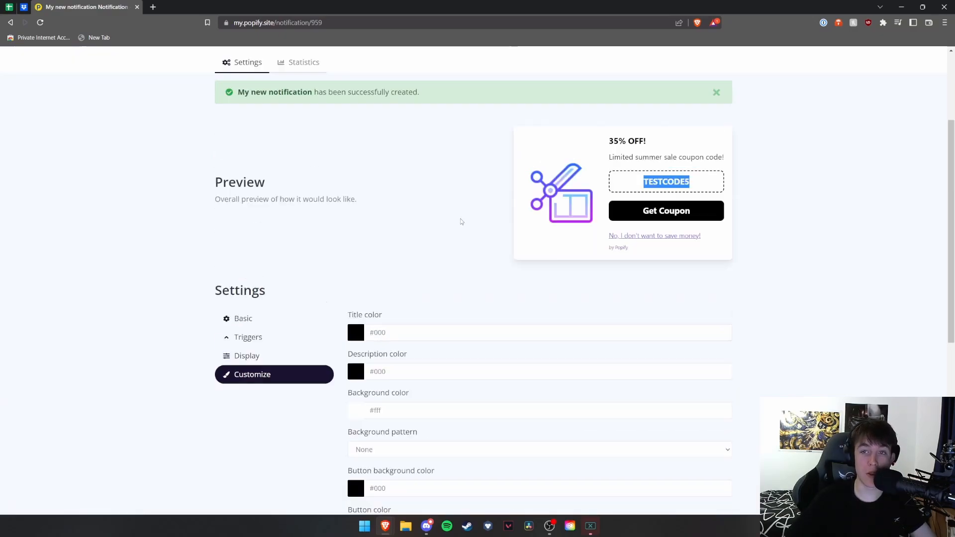
scroll(460, 221, "up", 2)
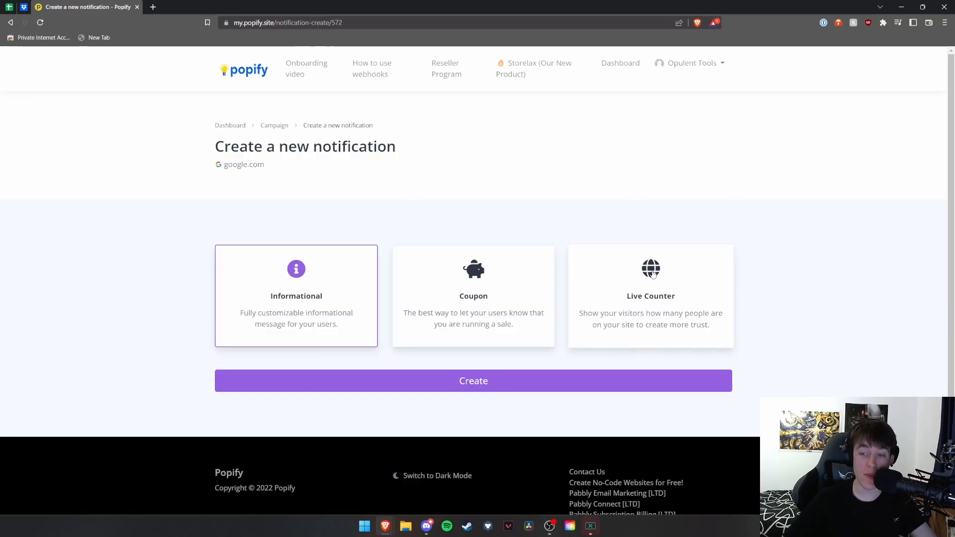
Step: Create a Live Counter notification for the campaign and look over its basic and trigger settings
left_click(652, 285)
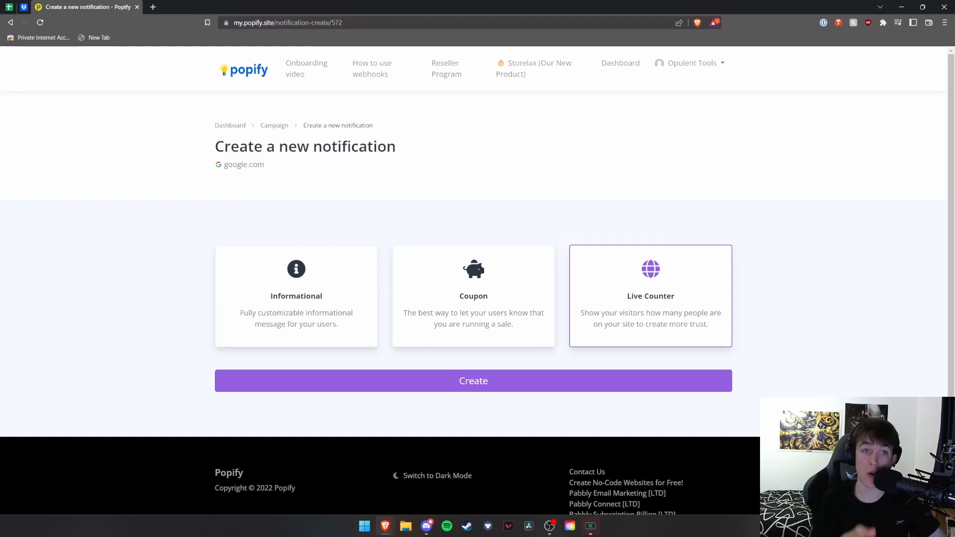
left_click(448, 390)
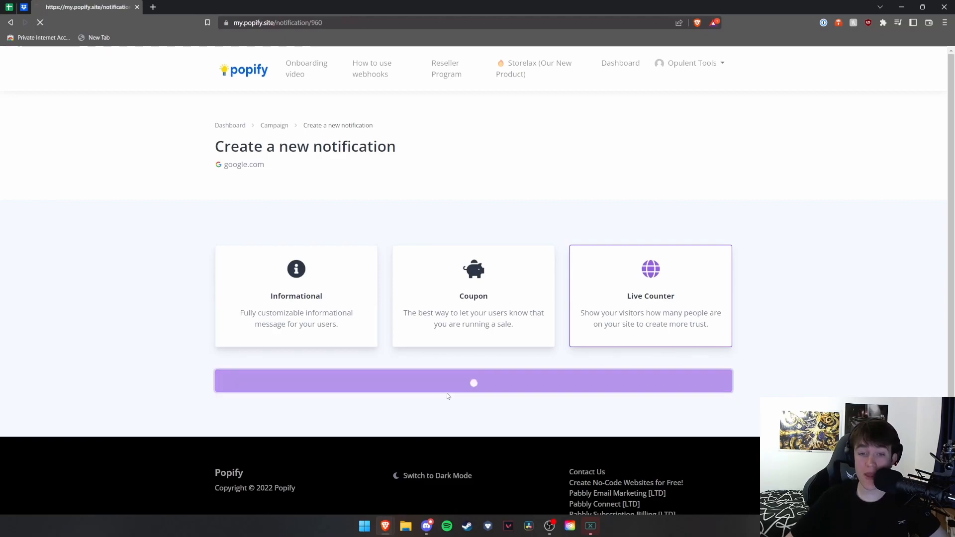
scroll(392, 298, "down", 4)
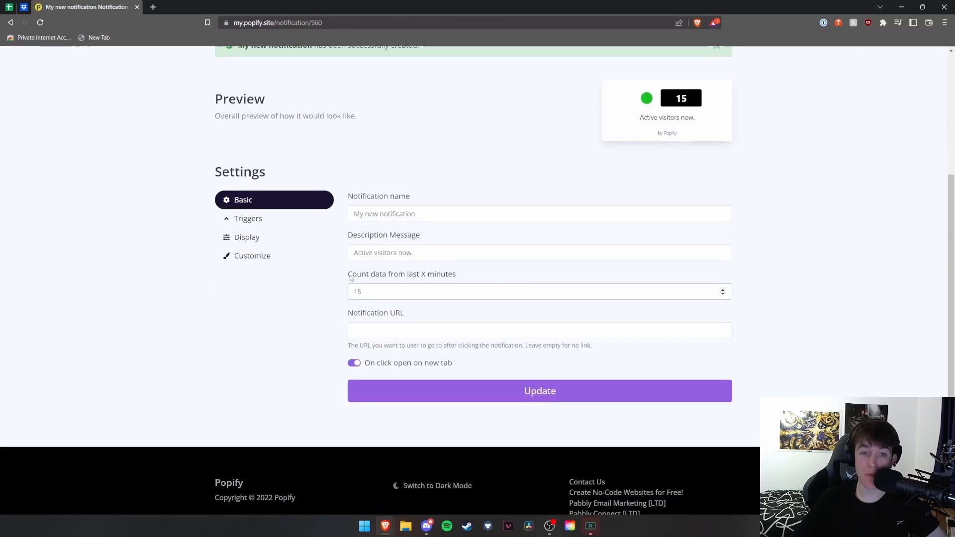
left_click_drag(347, 274, 422, 275)
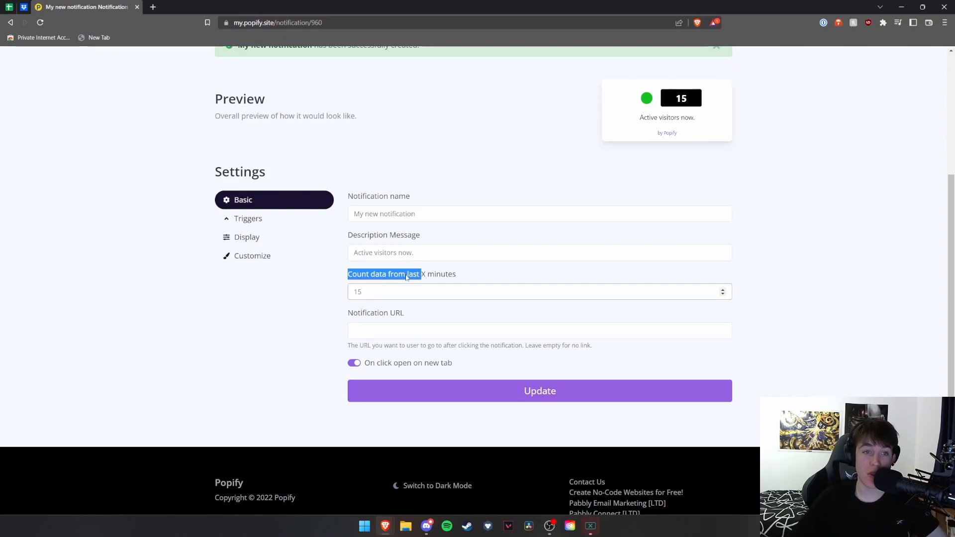
left_click(270, 220)
left_click(267, 198)
Step: Set the live counter to count data from the last 60 minutes
left_click(384, 290)
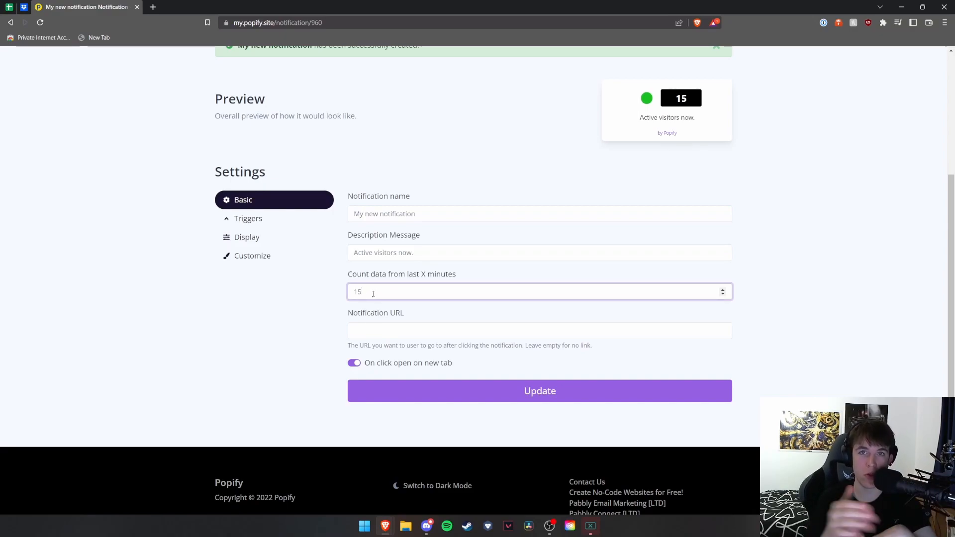
key("BackSpace")
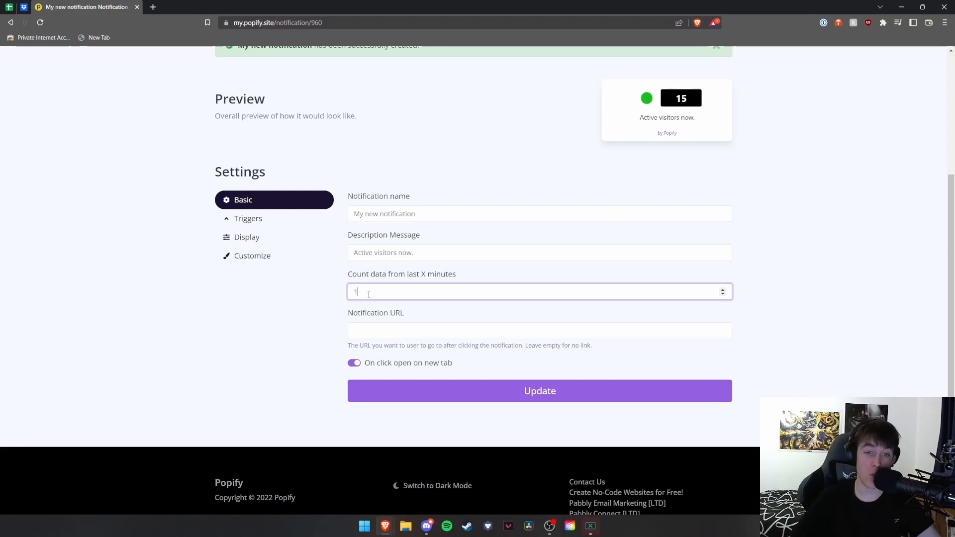
double_click(423, 276)
left_click(382, 295)
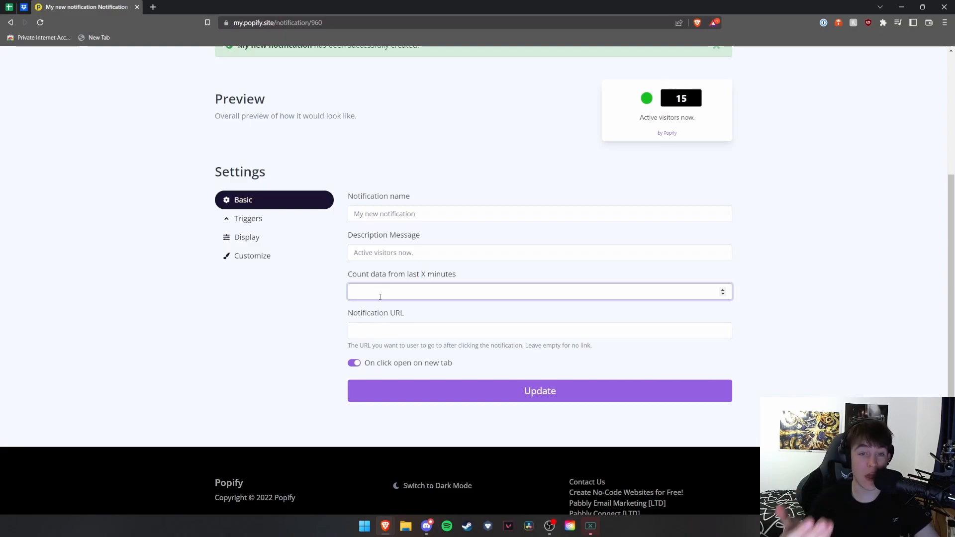
key("Return")
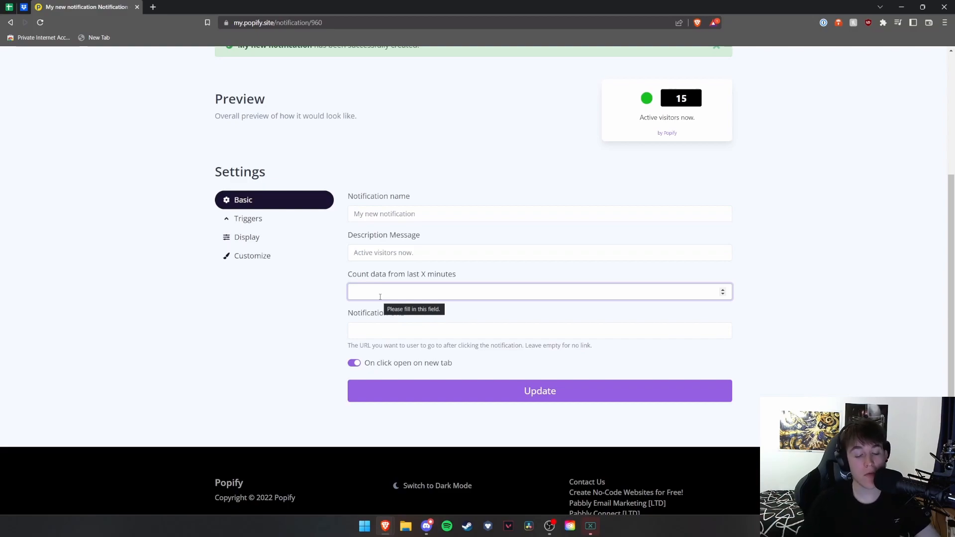
type("3")
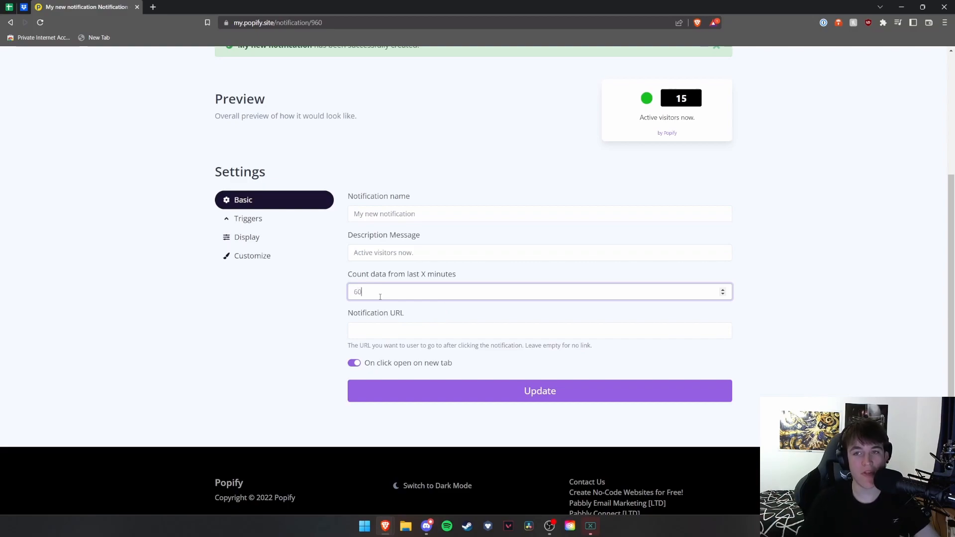
left_click(230, 351)
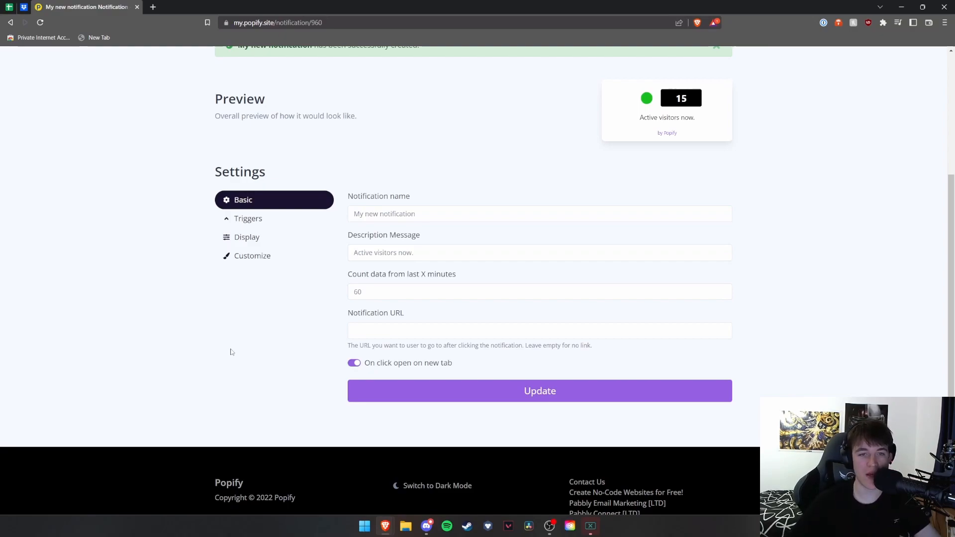
Step: Set the live counter's description message to "Shopping for the best clothes in town!" and check it in the preview
left_click(423, 255)
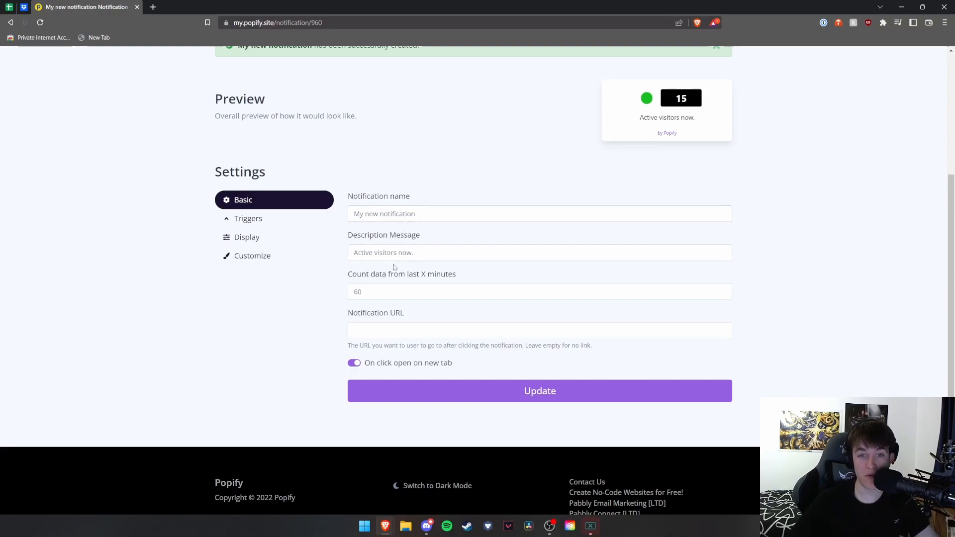
left_click(424, 251)
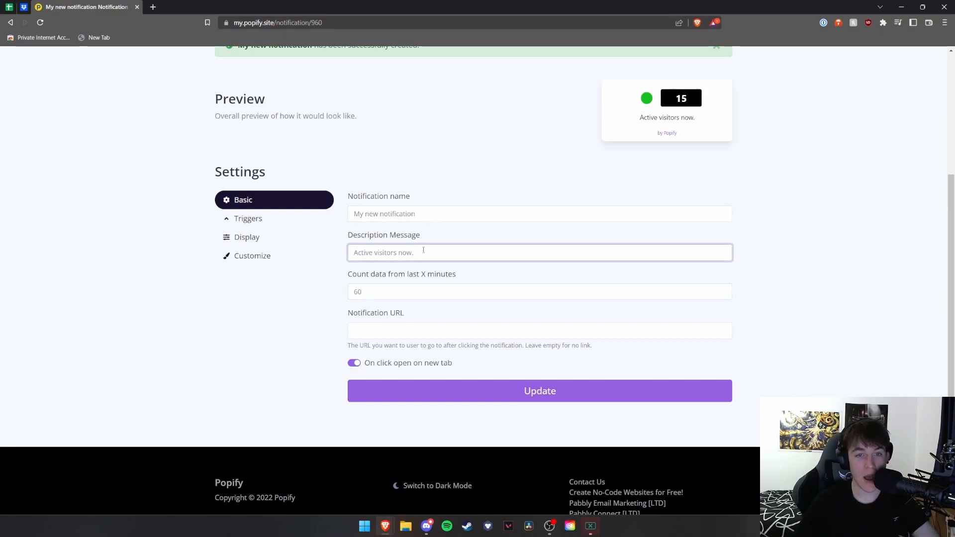
key("ctrl+a")
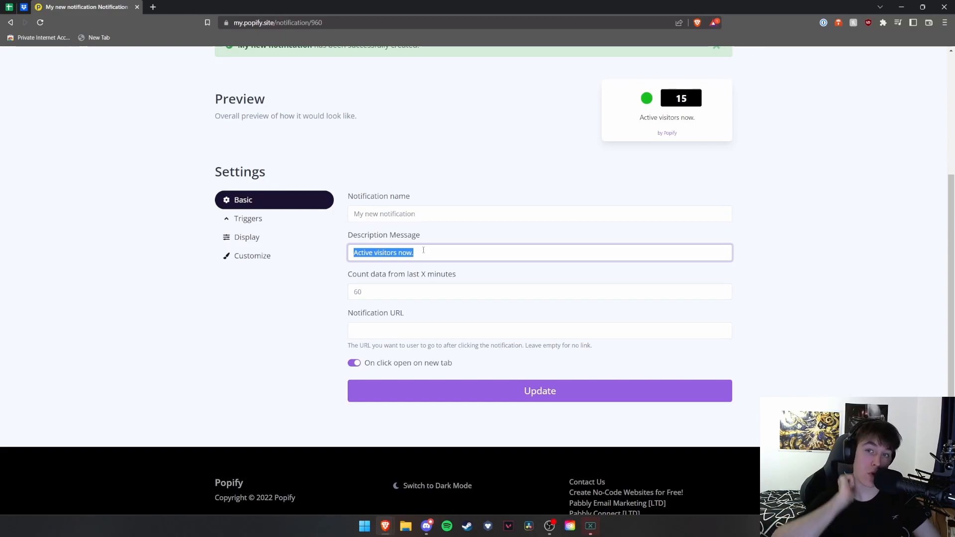
type("Shopping for the best clothes in town!")
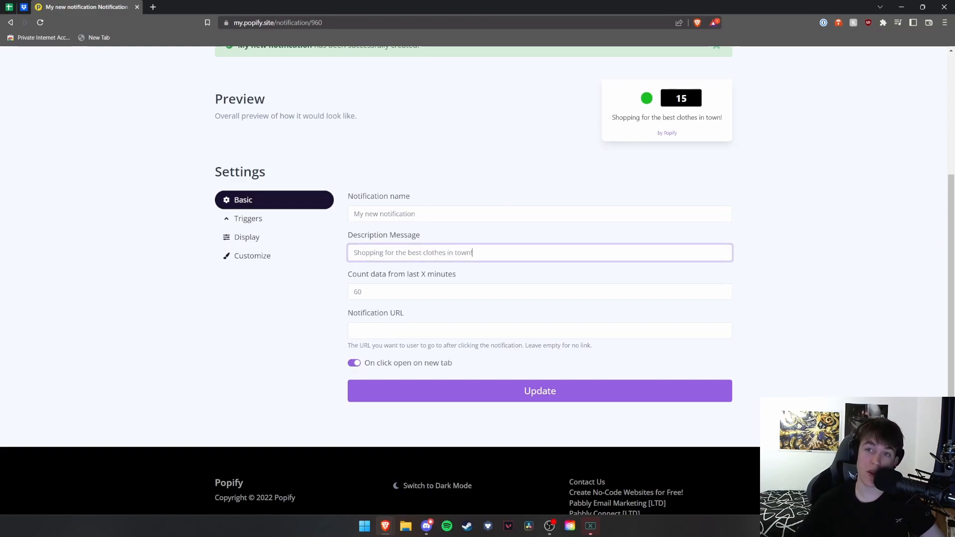
left_click_drag(608, 123, 731, 124)
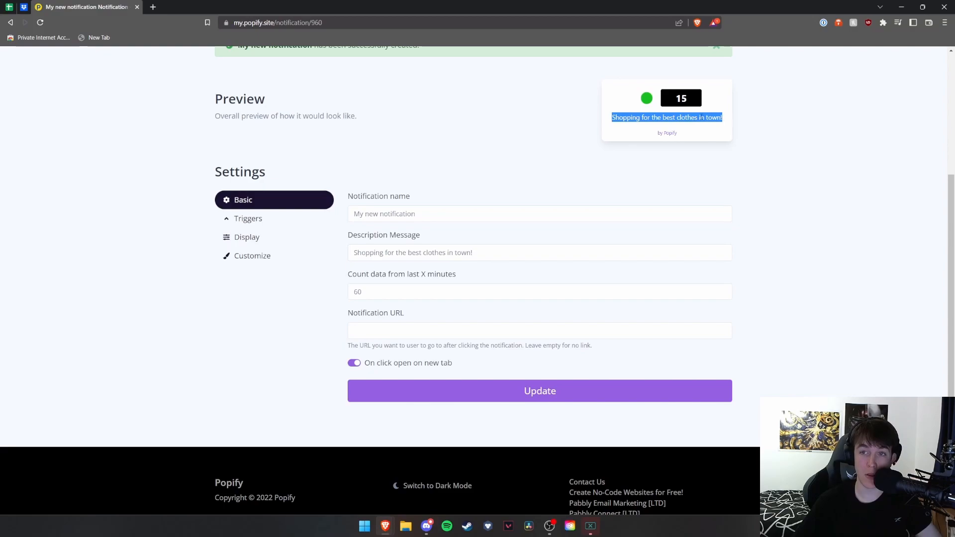
left_click(681, 187)
Step: View Campaign 1's notification list and its statistics from the dashboard, and return to the dashboard
scroll(300, 217, "up", 4)
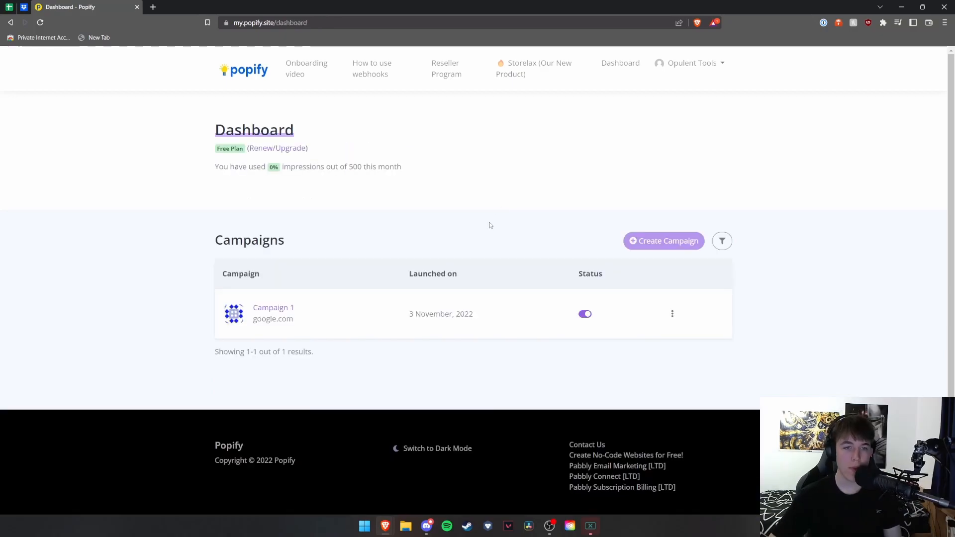
left_click(671, 317)
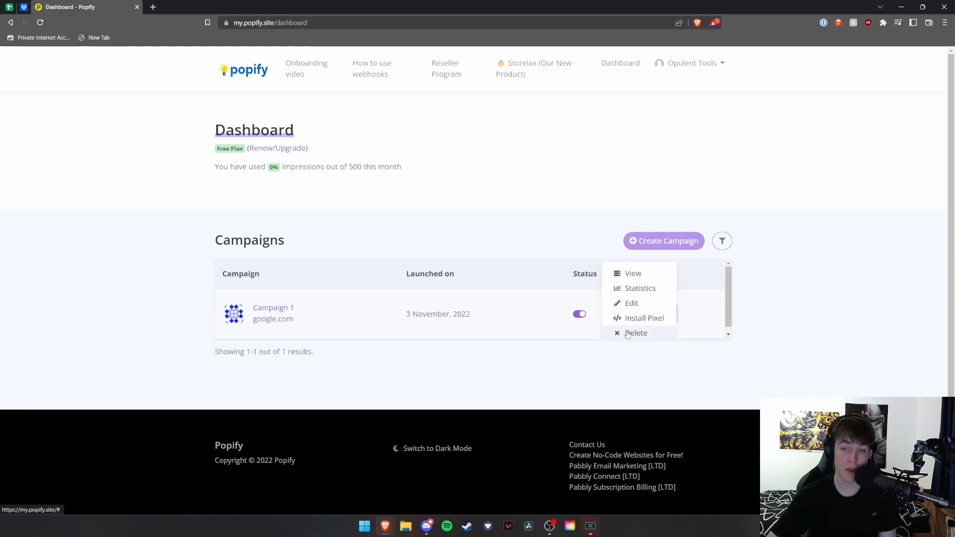
left_click(632, 274)
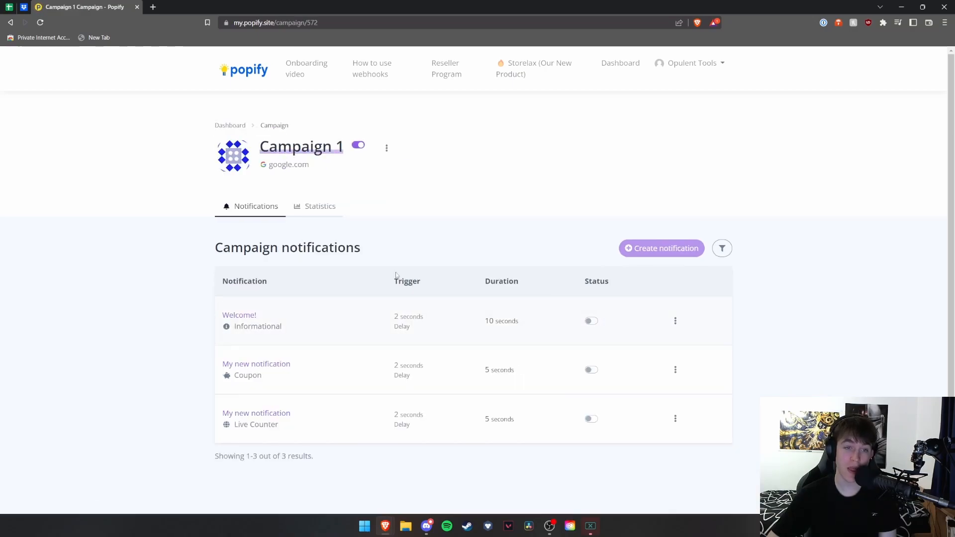
left_click(318, 206)
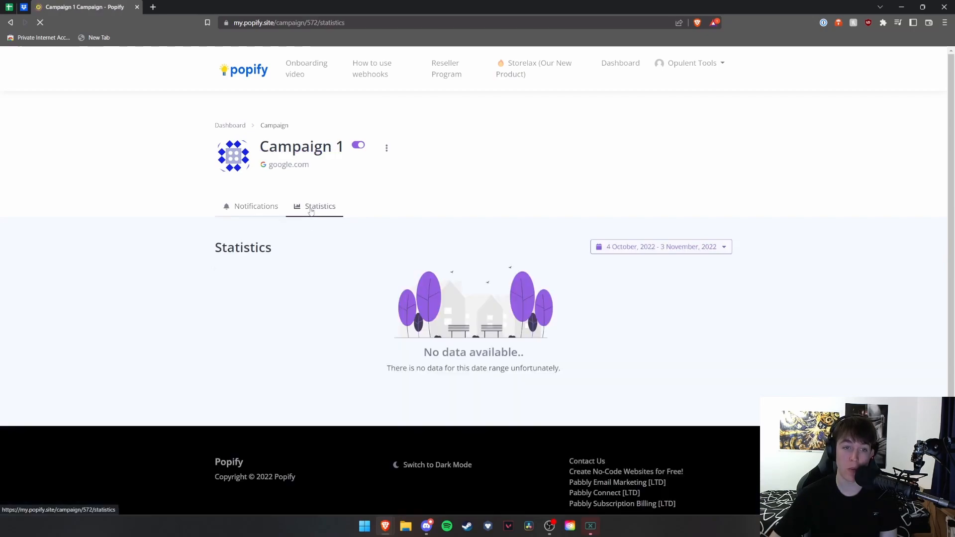
left_click(11, 23)
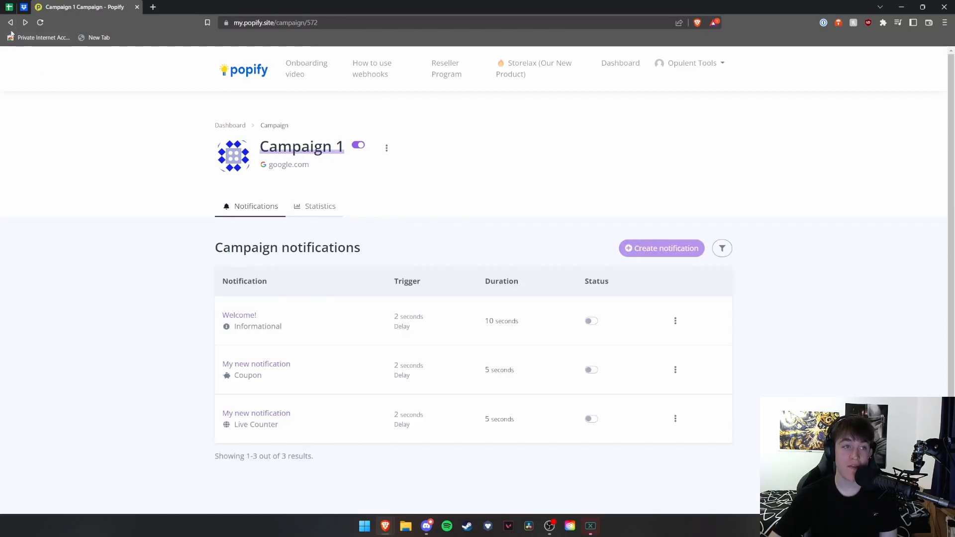
left_click(10, 22)
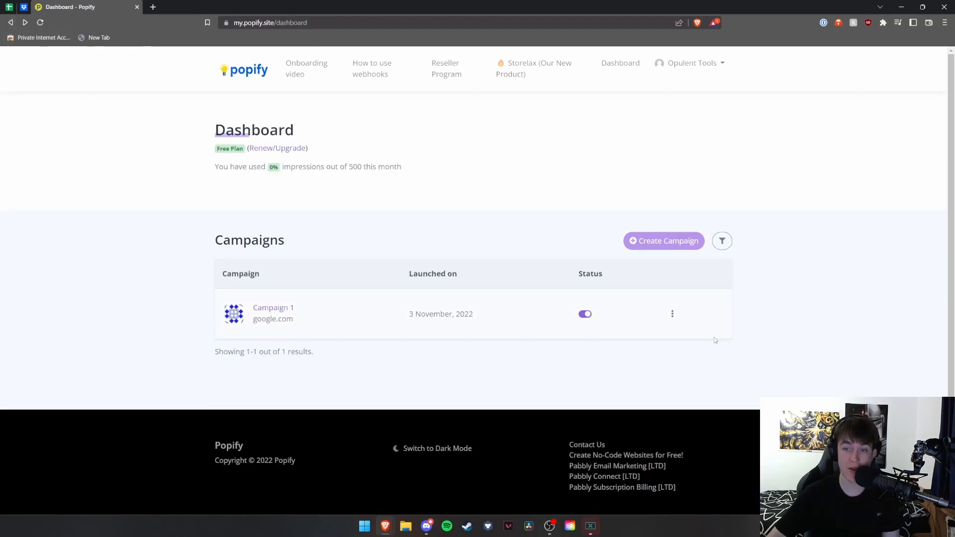
Step: Open Campaign 1 for editing, look over its name and domain settings, and close it without submitting changes
left_click(675, 313)
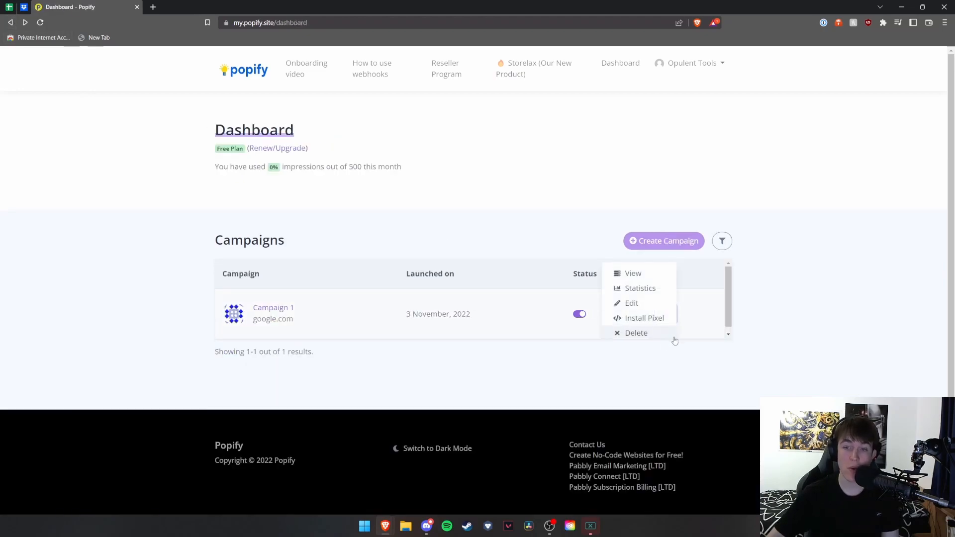
left_click(631, 303)
left_click(397, 239)
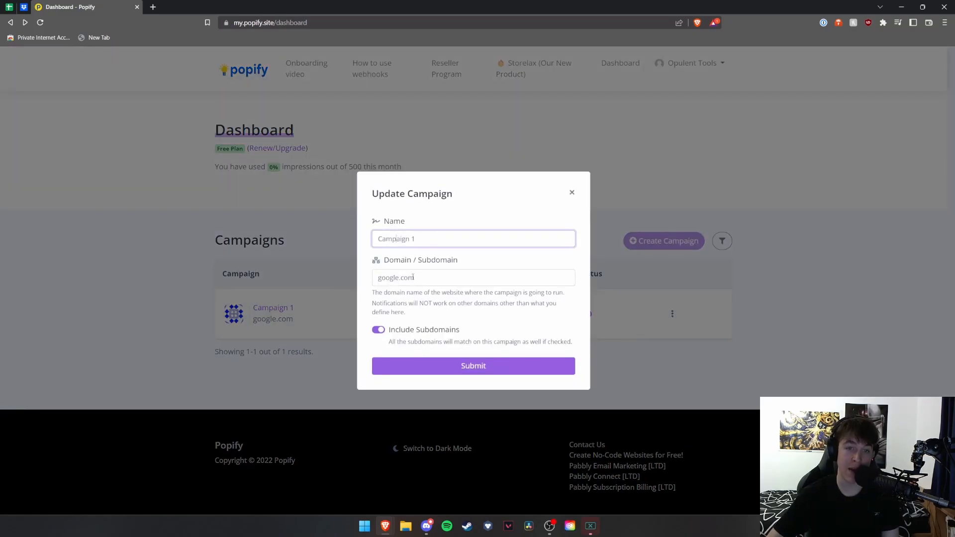
left_click(413, 277)
left_click(571, 192)
Step: Copy Campaign 1's pixel code, review the instructions for placing it before the end of the website's head, and close the install dialog
left_click(671, 313)
left_click(611, 321)
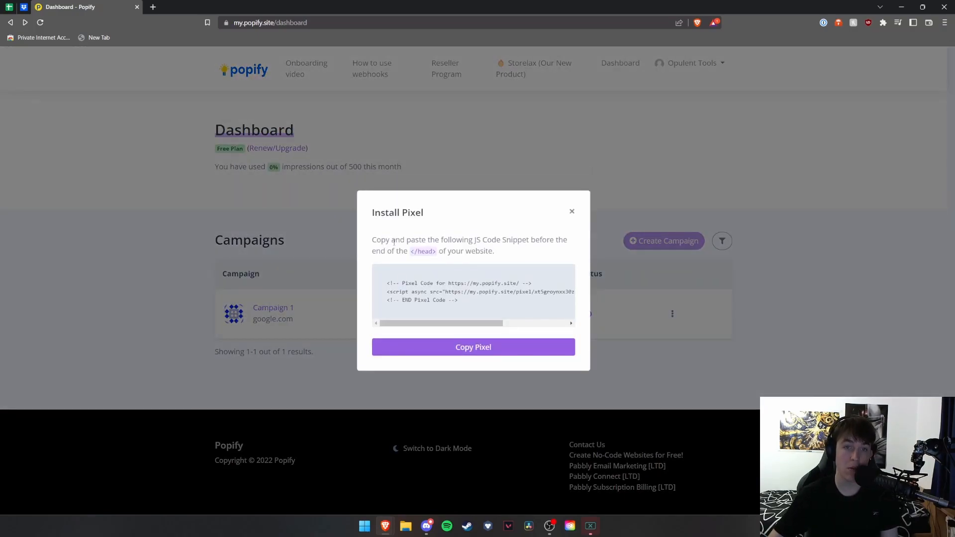
left_click_drag(372, 240, 482, 243)
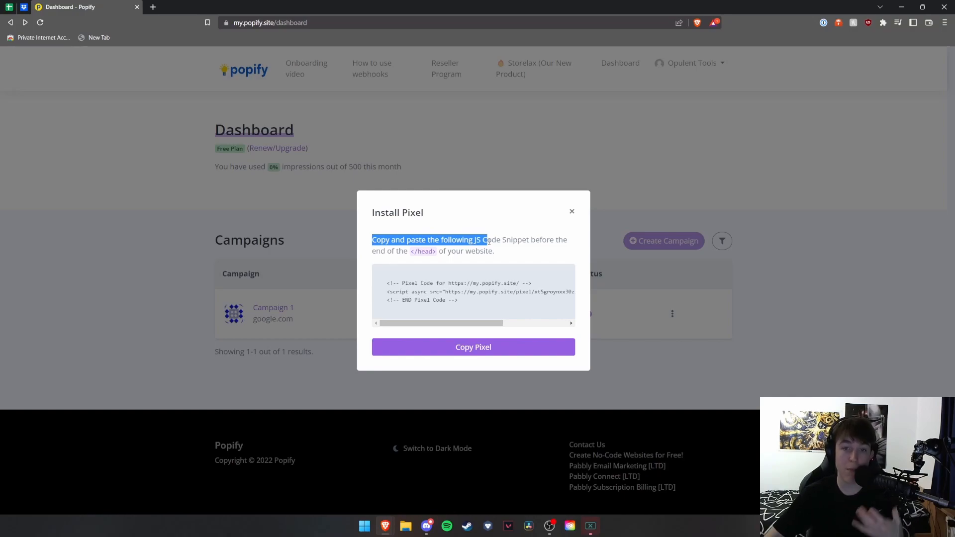
left_click(491, 244)
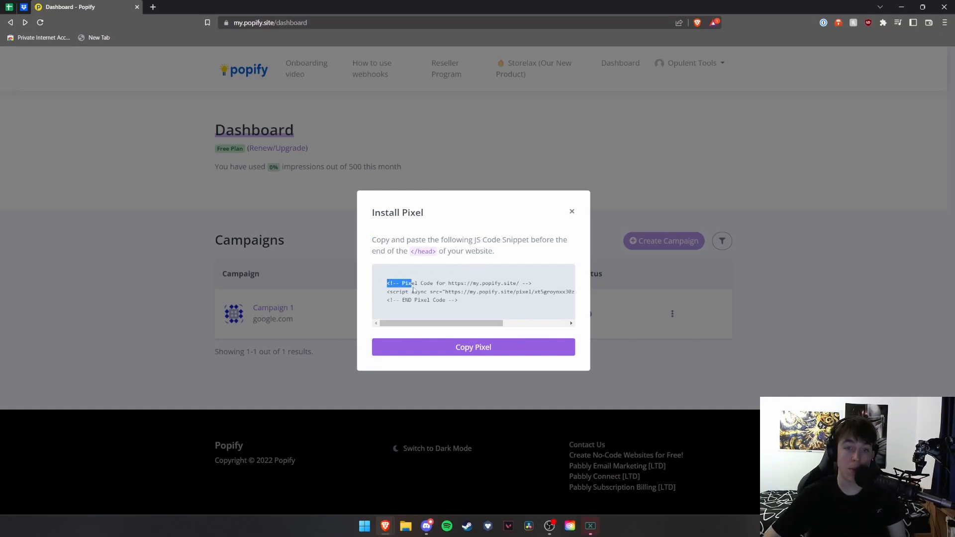
left_click_drag(408, 287, 467, 307)
left_click(480, 347)
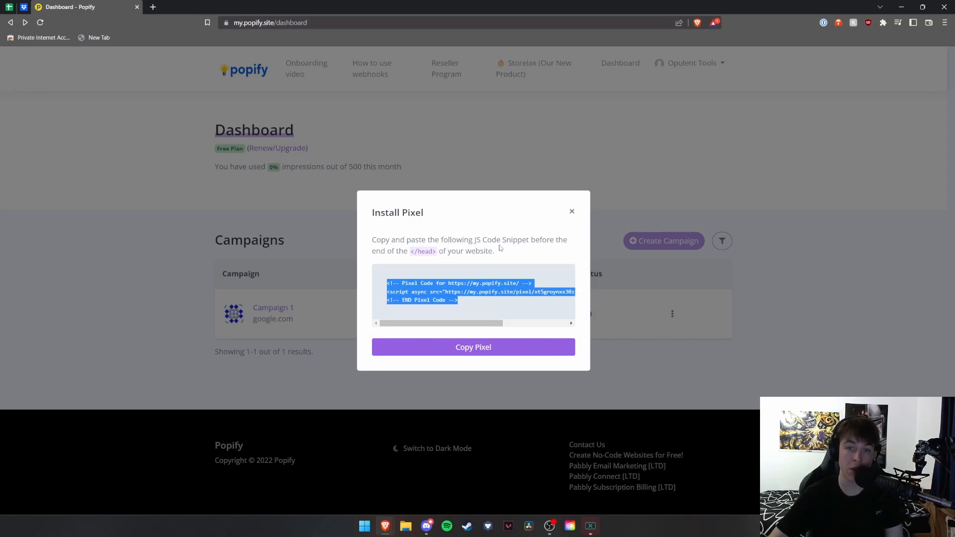
left_click_drag(415, 239, 550, 240)
left_click_drag(368, 252, 487, 259)
left_click(571, 212)
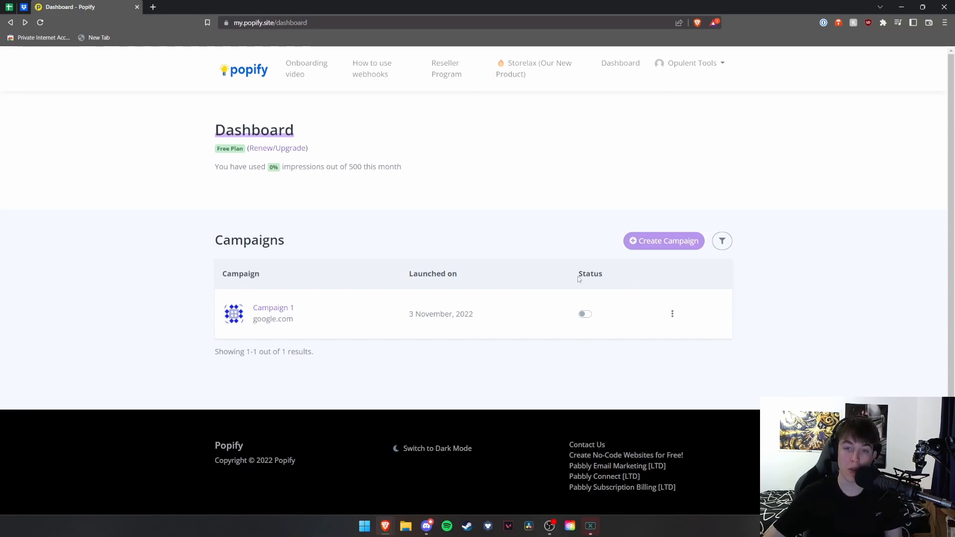
Step: Switch off Campaign 1's status in the campaign list
left_click(583, 315)
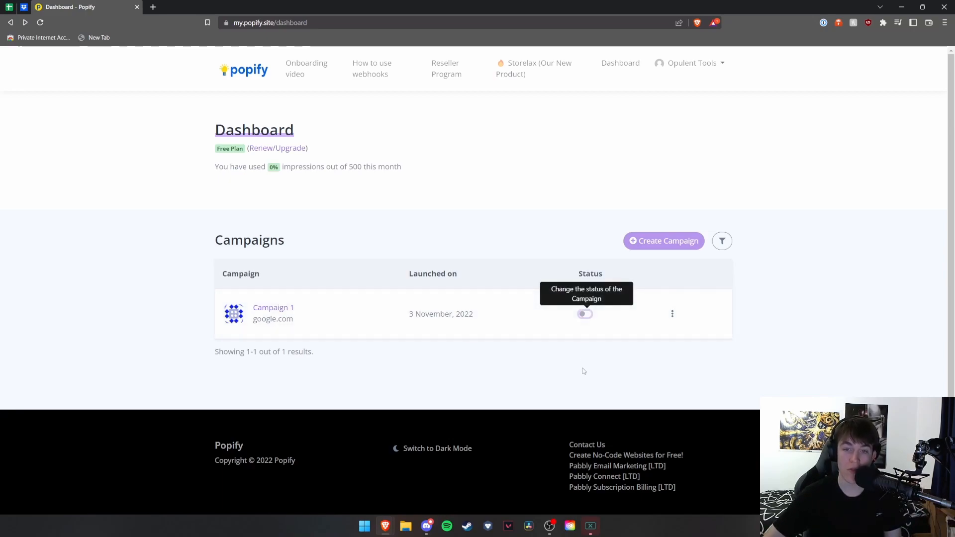